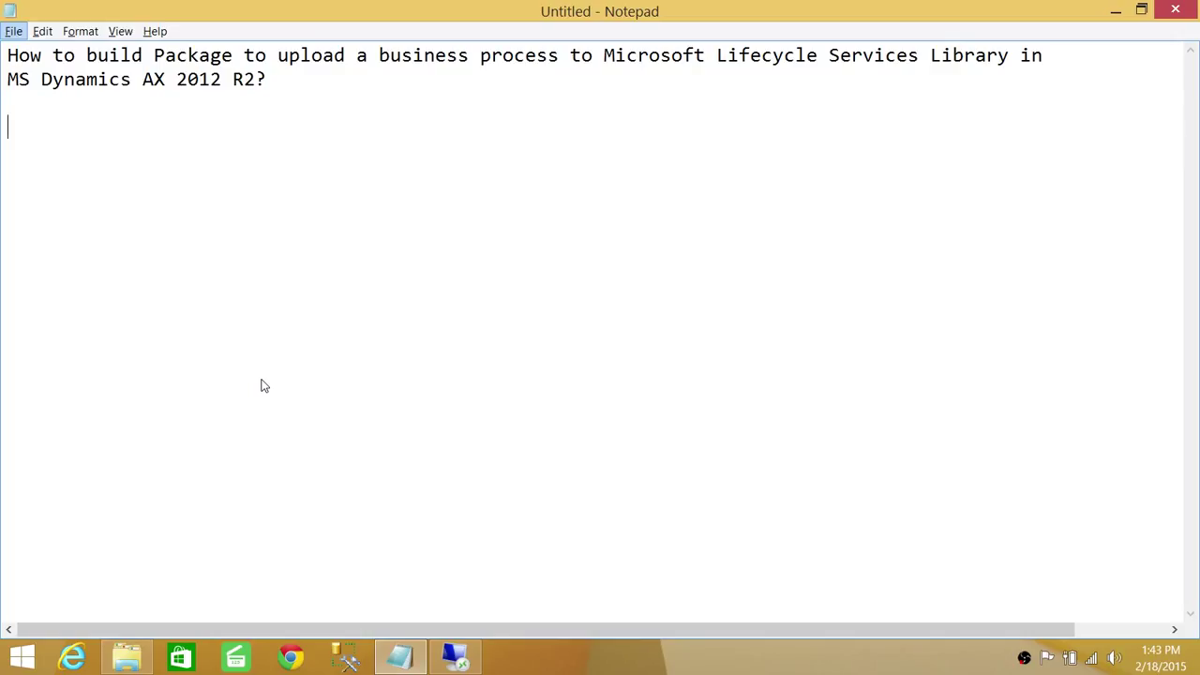
Step: Add the notes "1- Recording needs to be in Advance mode" and "2- Package needs to be built" below the question
right_click(57, 141)
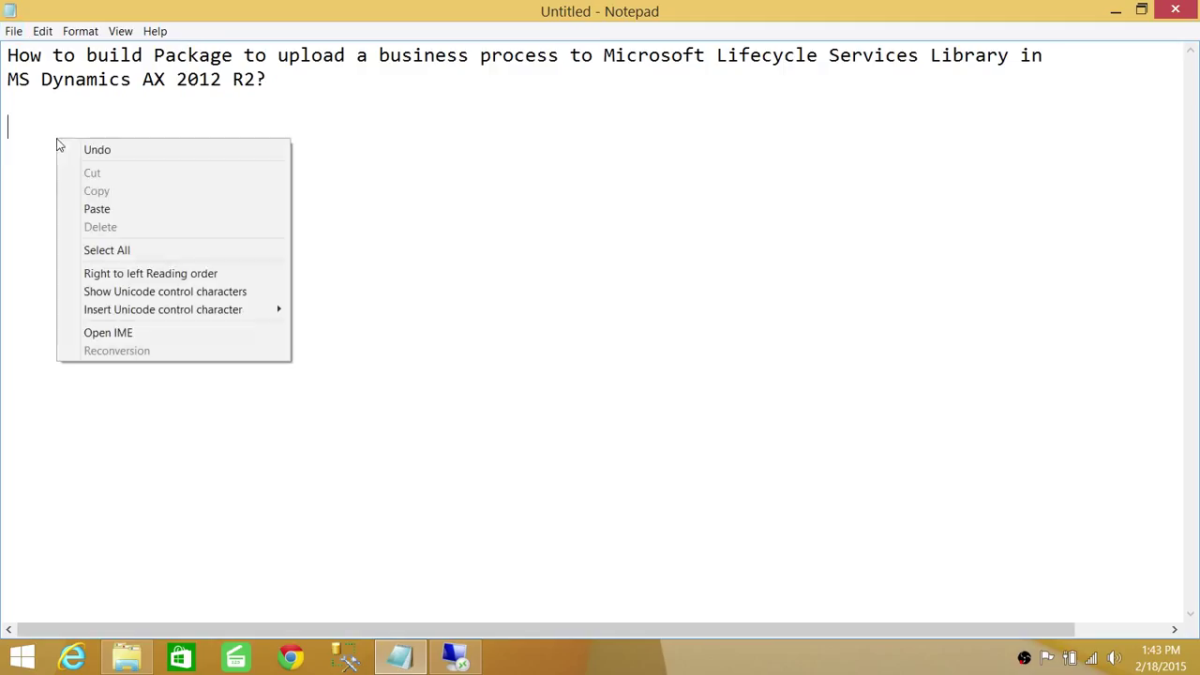
click(117, 208)
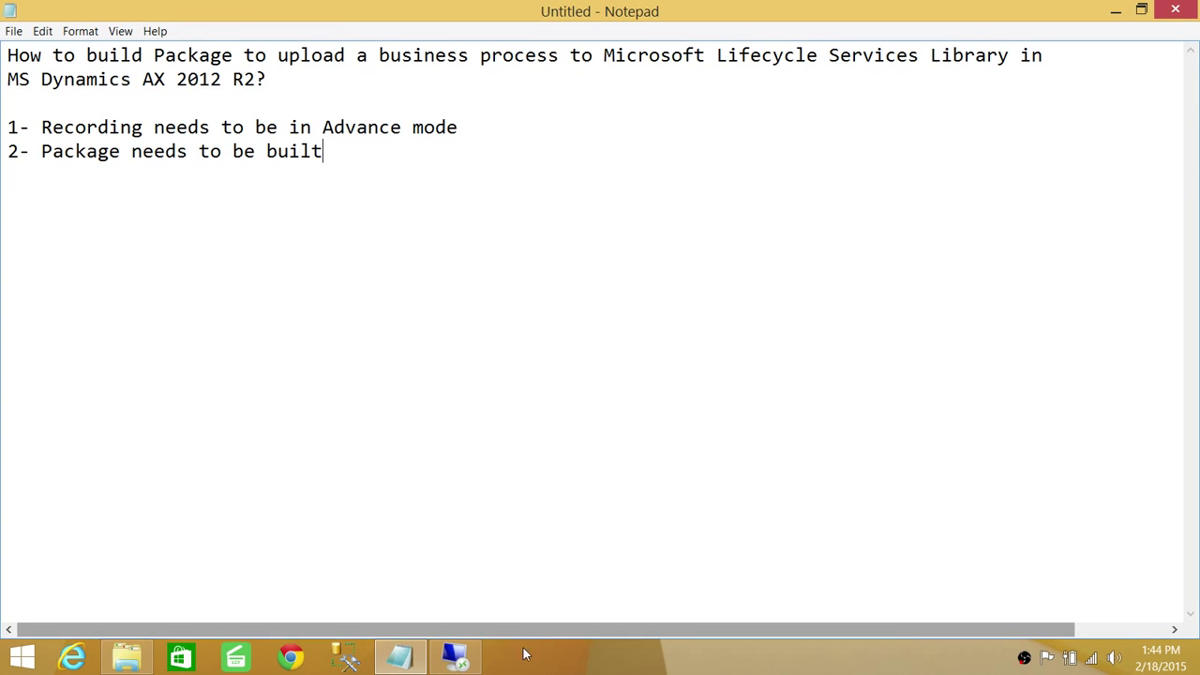
Step: Switch to Microsoft Dynamics AX in the TBSDynAX remote session and open the Task recorder
click(455, 656)
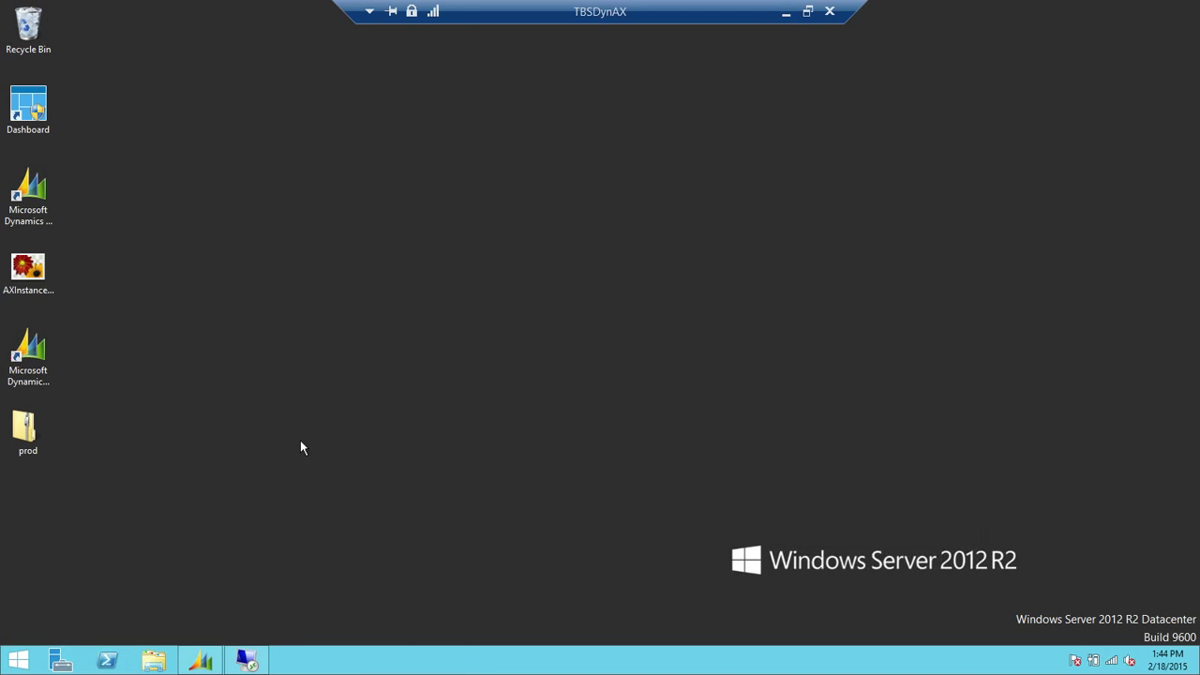
click(200, 660)
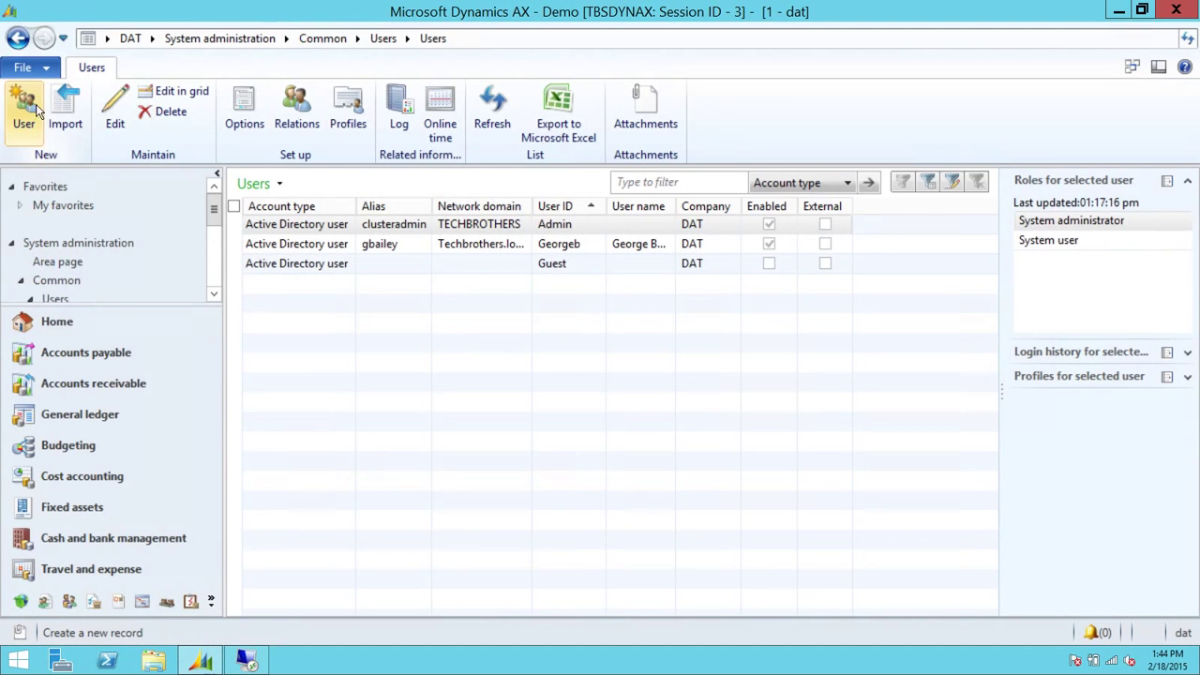
click(44, 68)
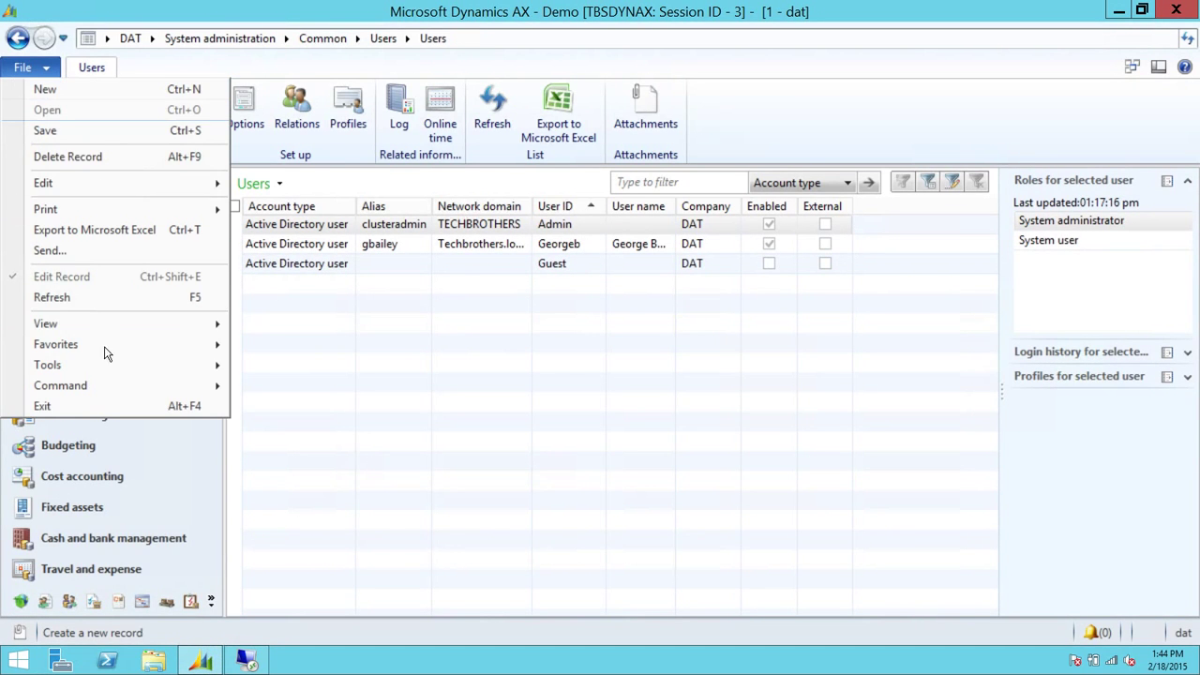
mouse_move(126, 361)
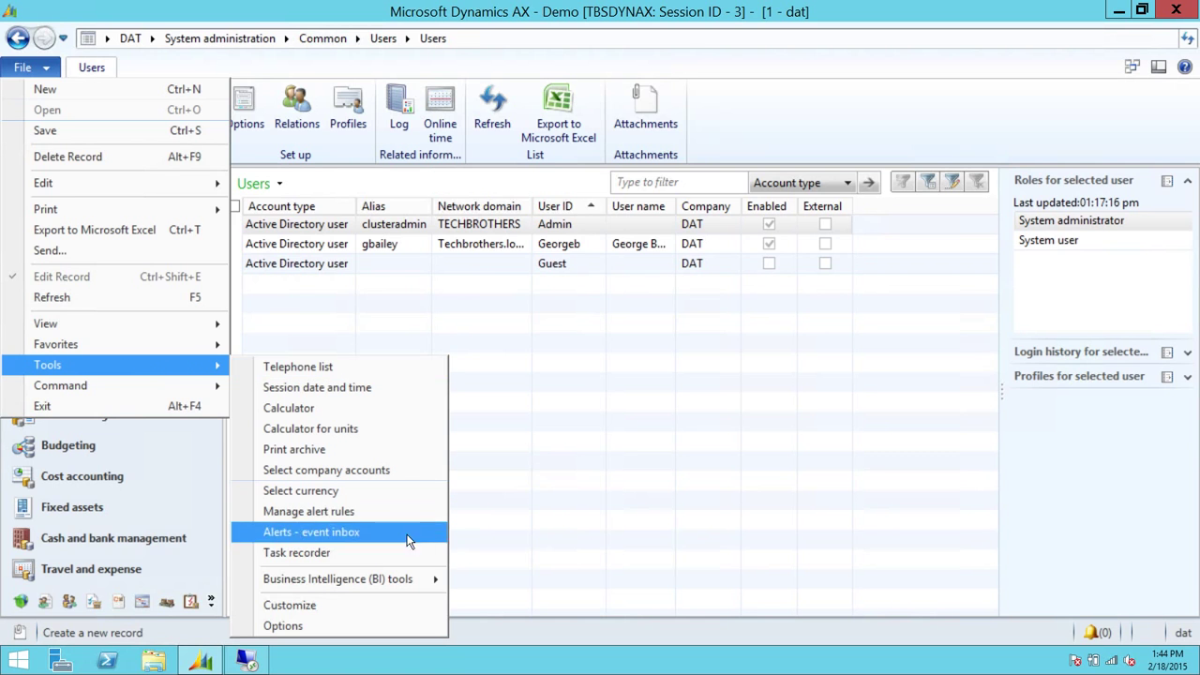
click(373, 552)
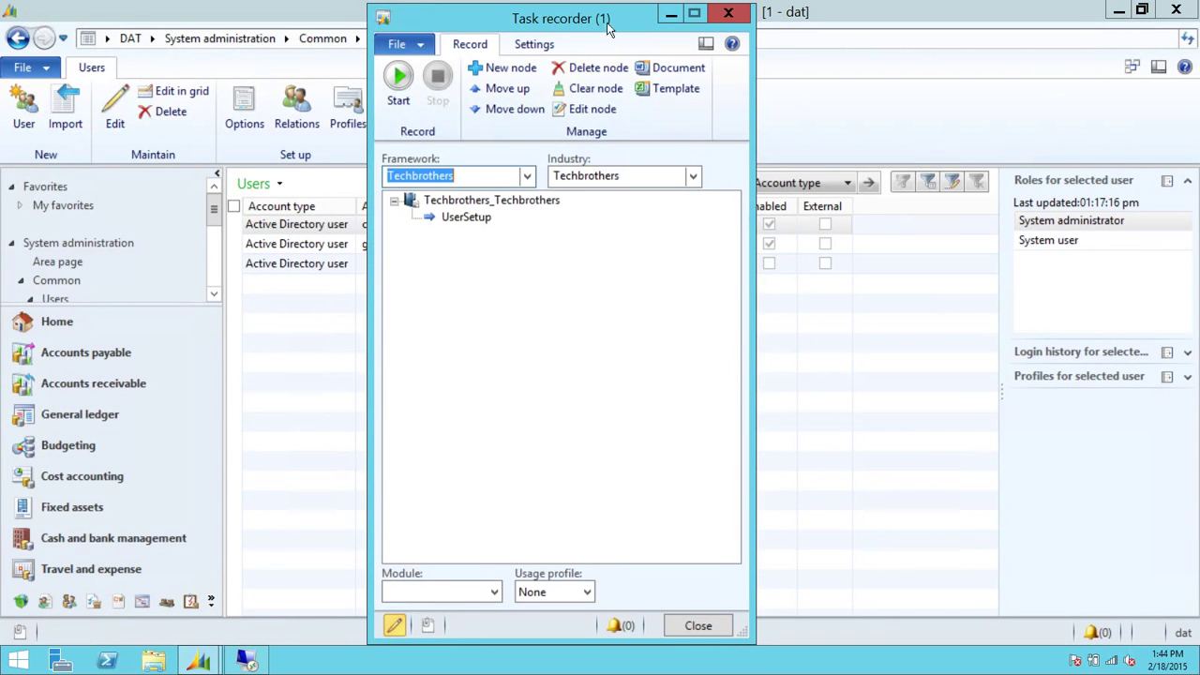
drag(607, 20, 628, 18)
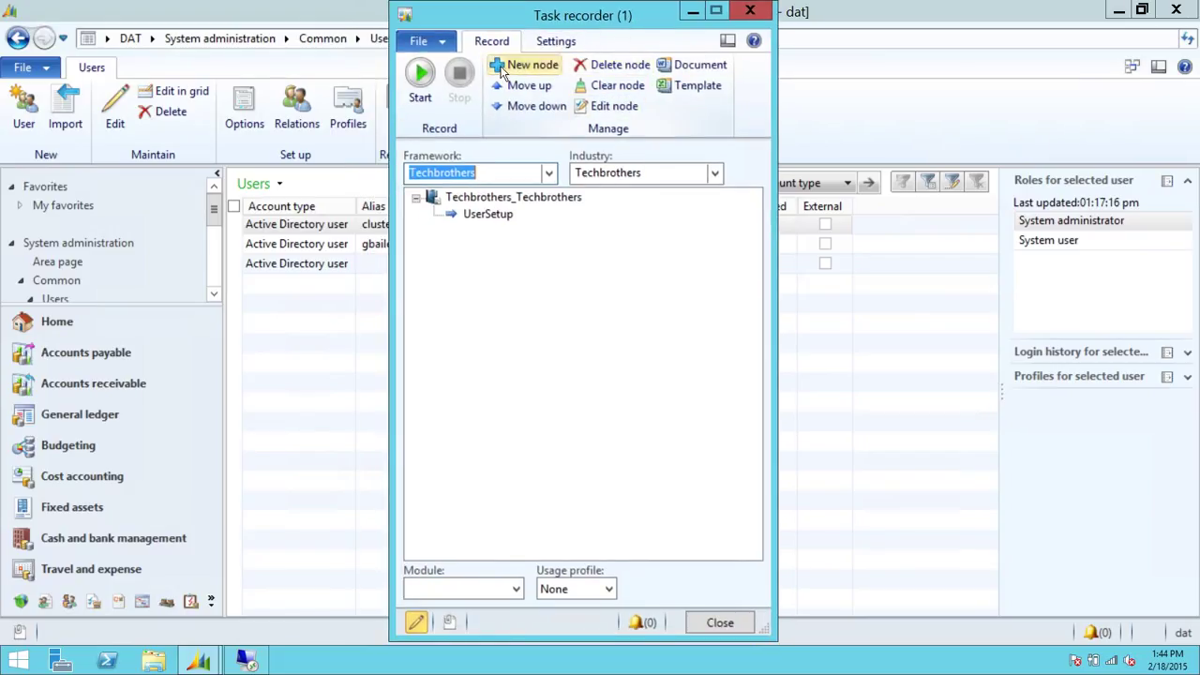
Step: Review the Task recorder's framework, industry and hierarchy level setup, including the recording mode
click(571, 46)
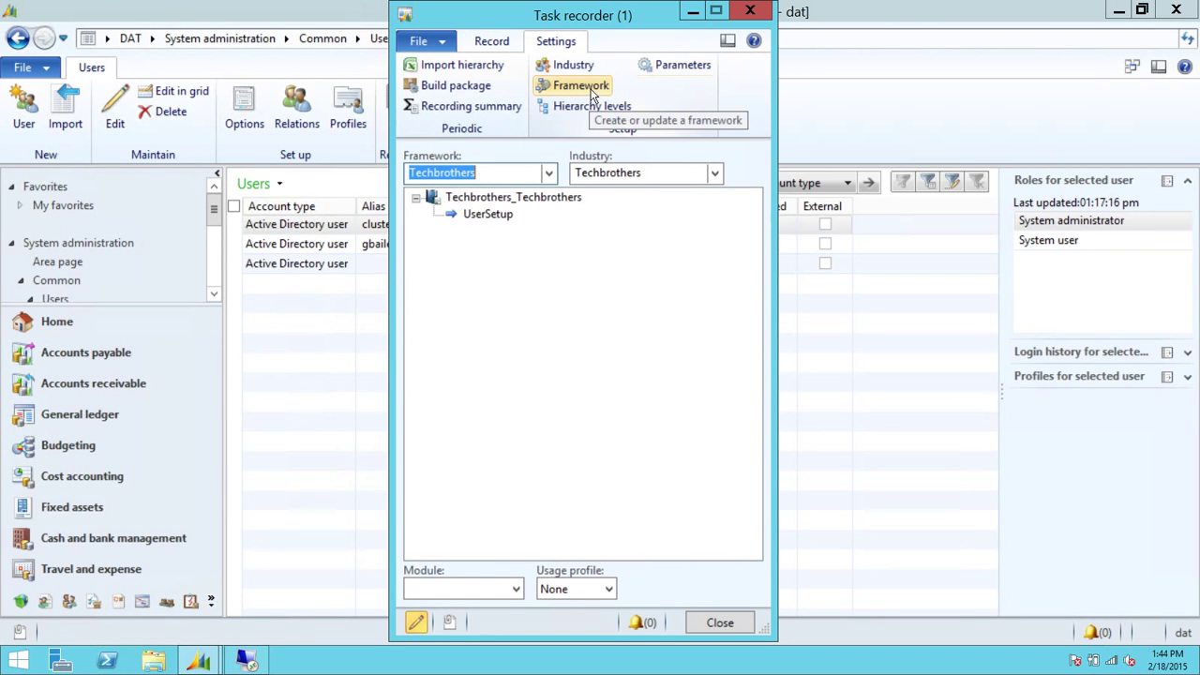
click(583, 87)
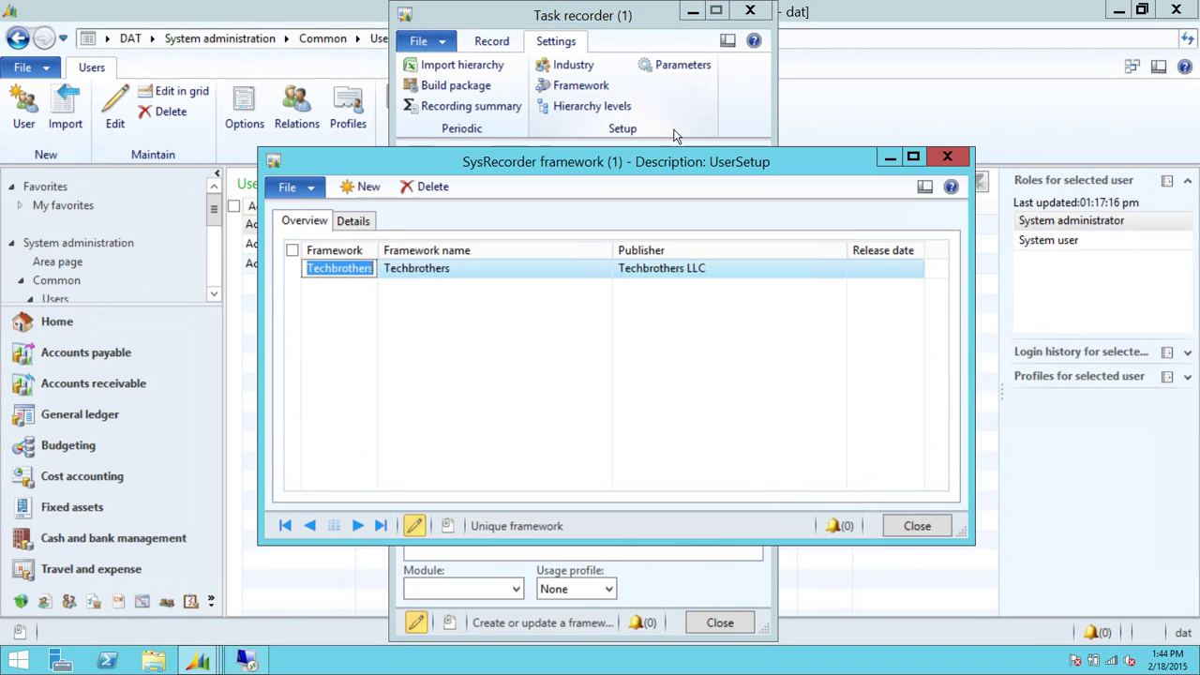
click(947, 155)
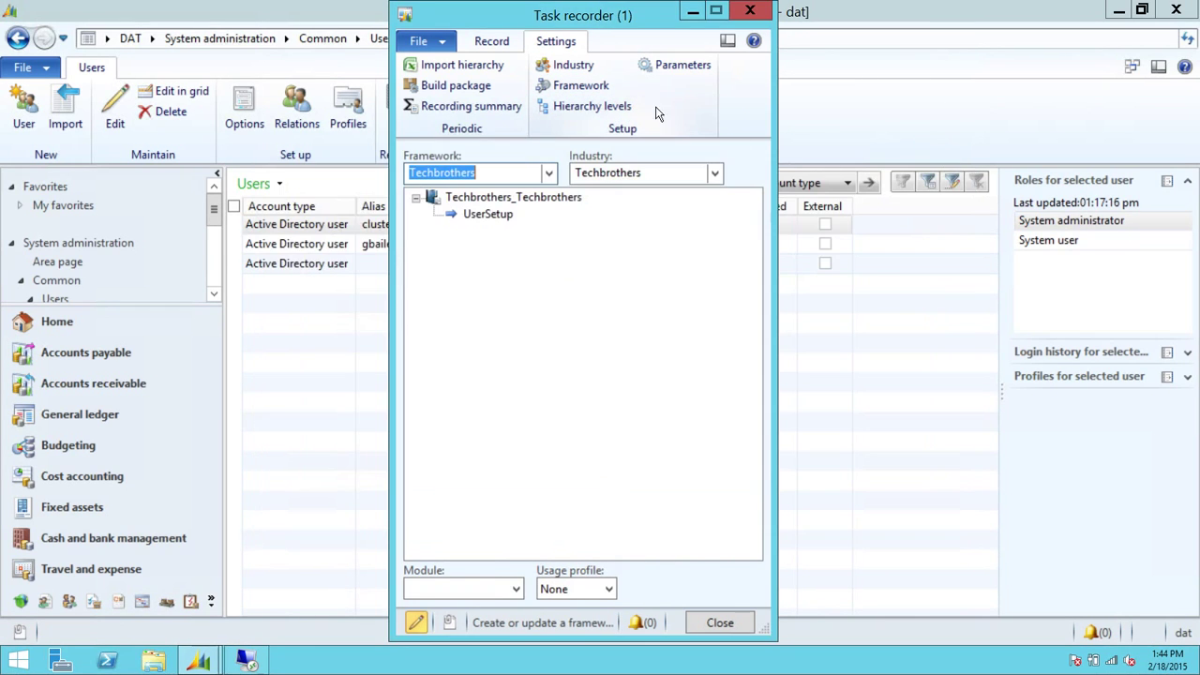
click(569, 65)
click(734, 462)
click(574, 104)
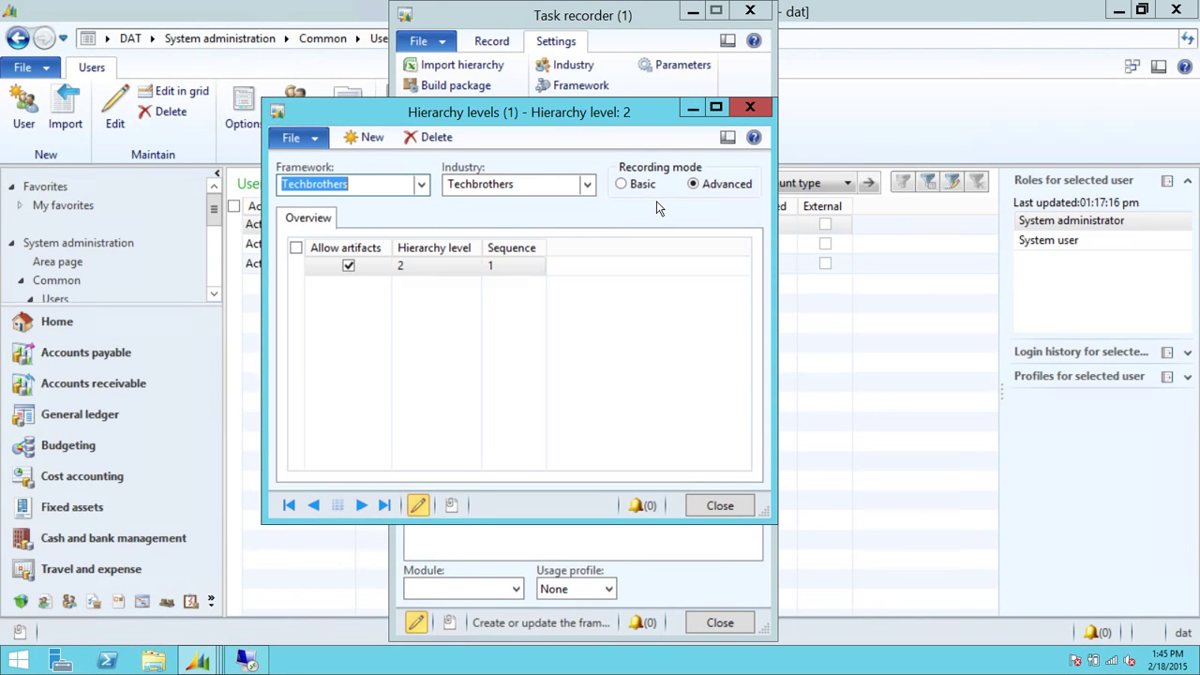
click(720, 507)
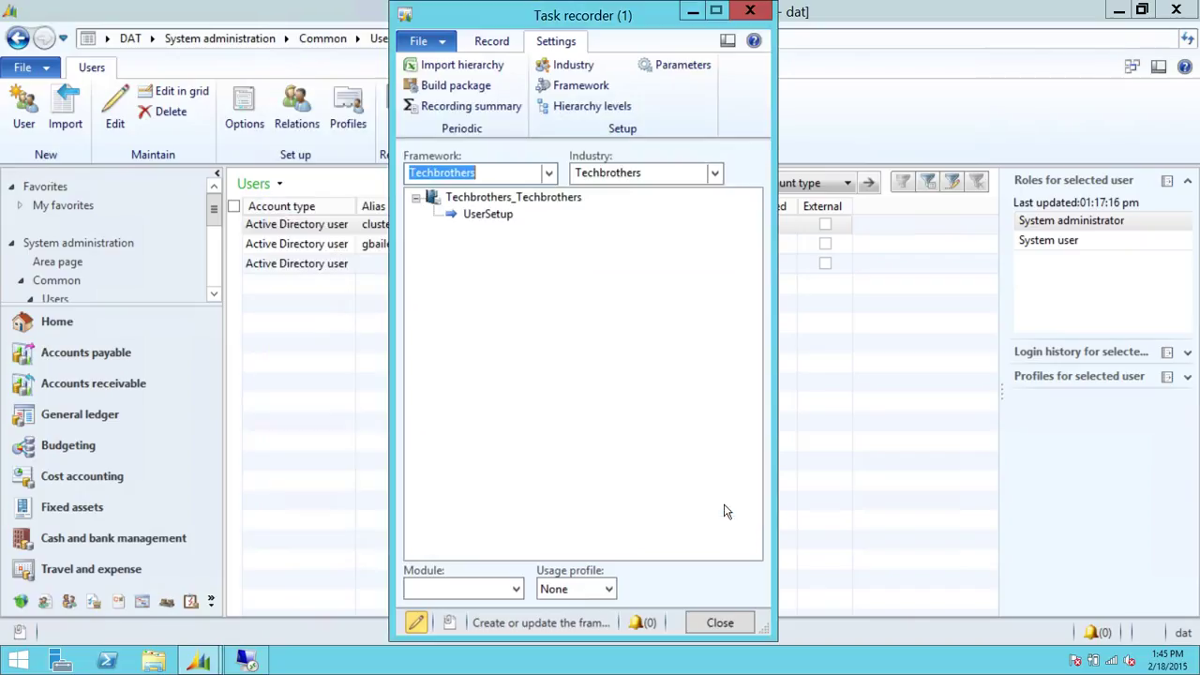
Step: Select the UserSetup node and examine its recording files under C:\DynamicsAX\Techbrothers_Techbrothers in File Explorer
click(505, 215)
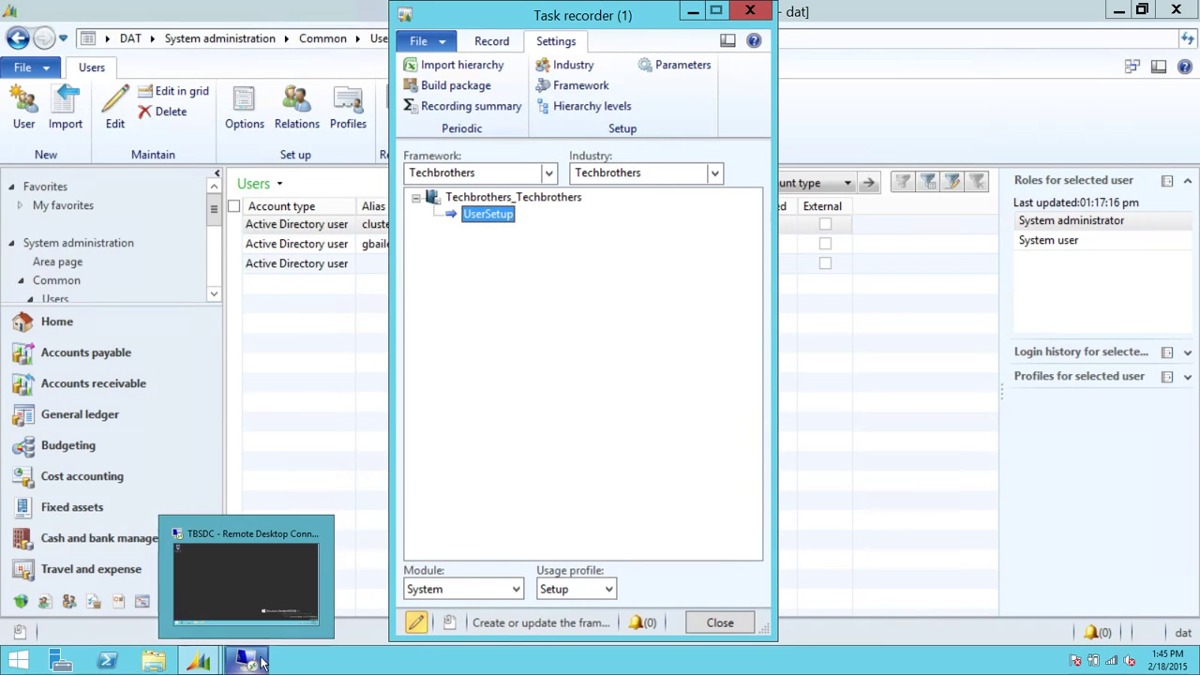
click(19, 661)
click(147, 324)
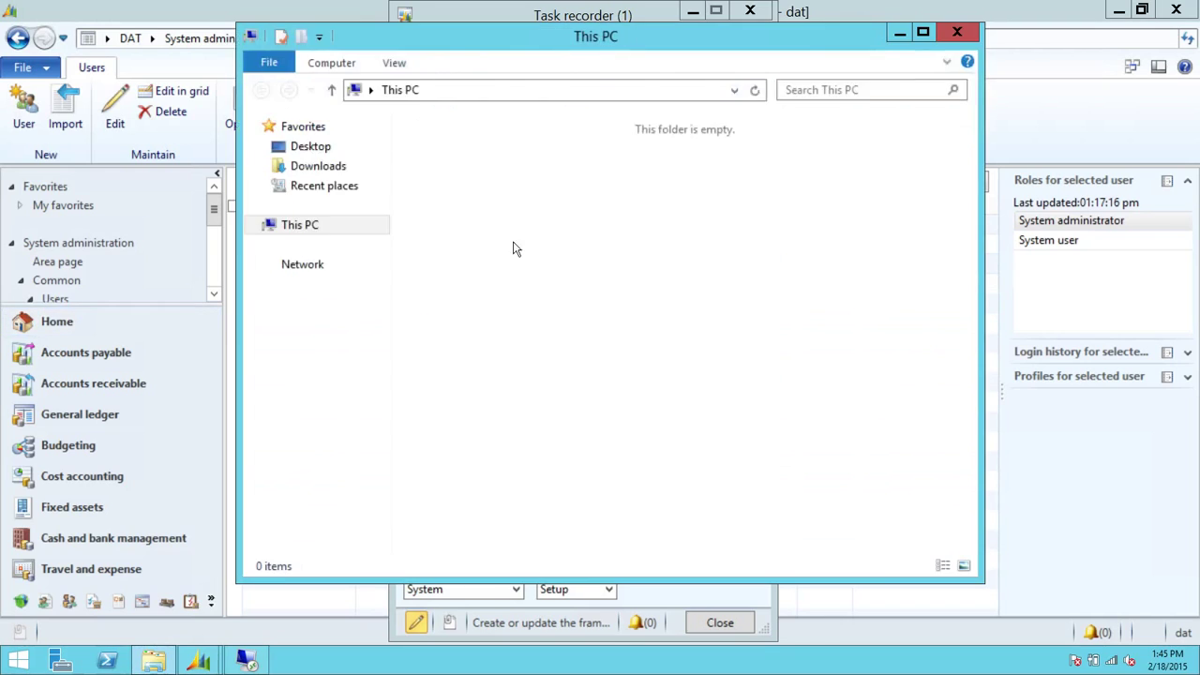
double_click(497, 339)
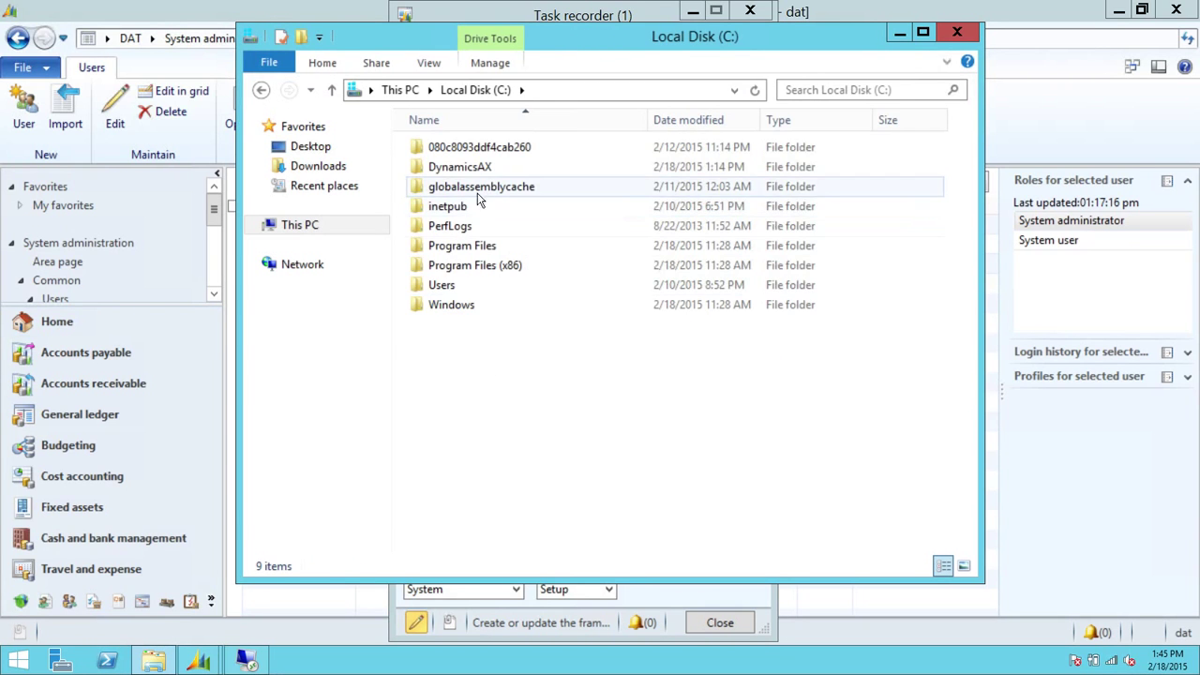
double_click(483, 166)
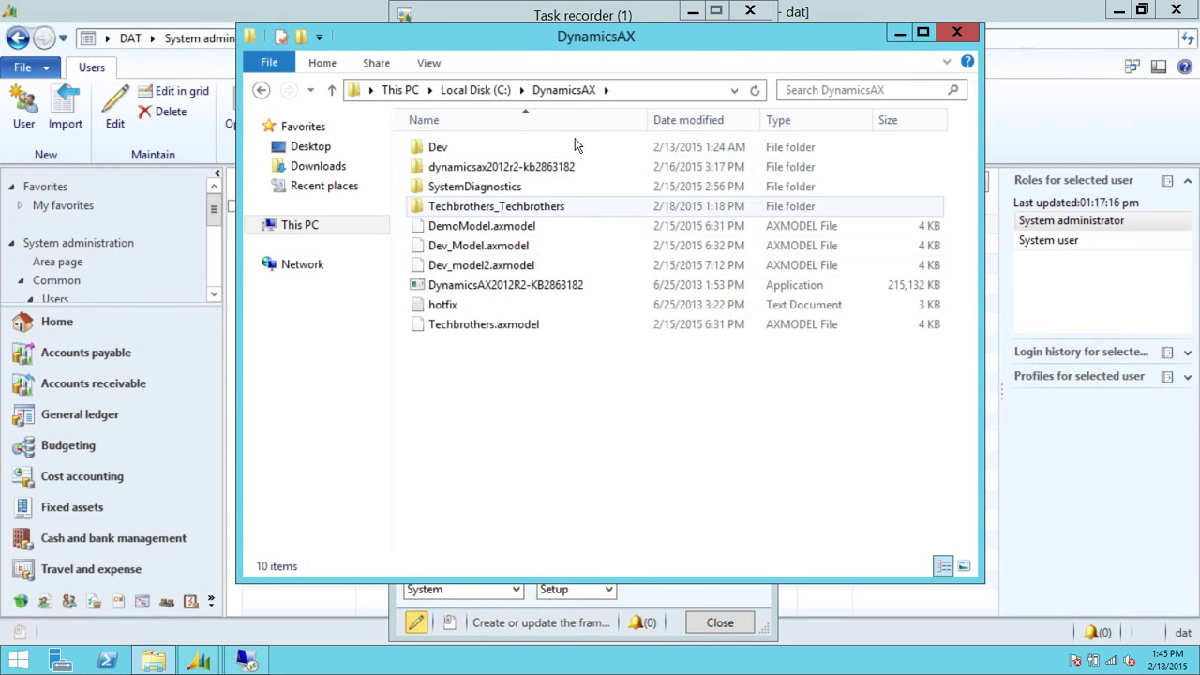
double_click(502, 208)
double_click(499, 150)
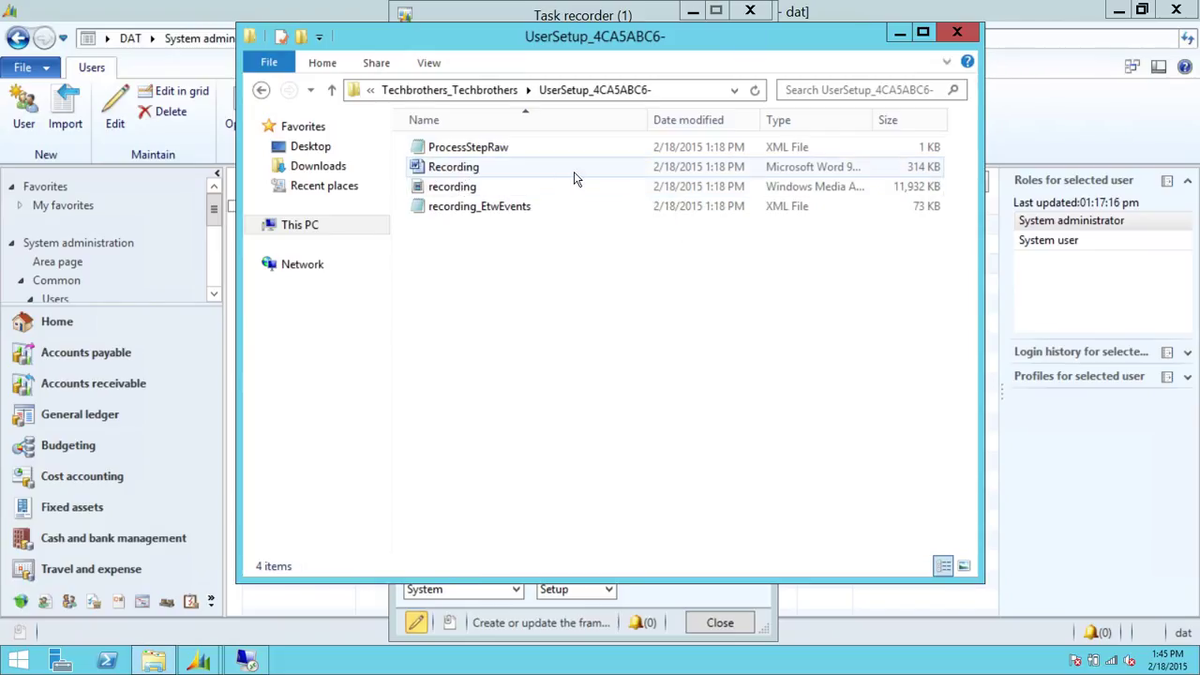
click(447, 195)
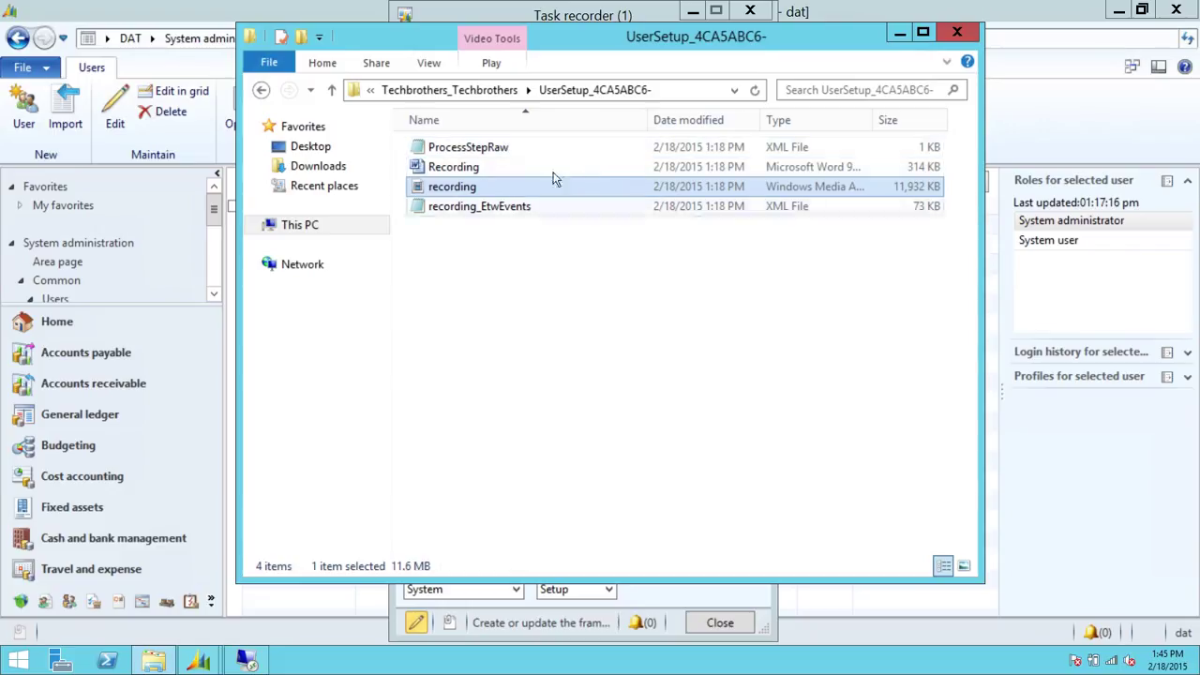
click(570, 260)
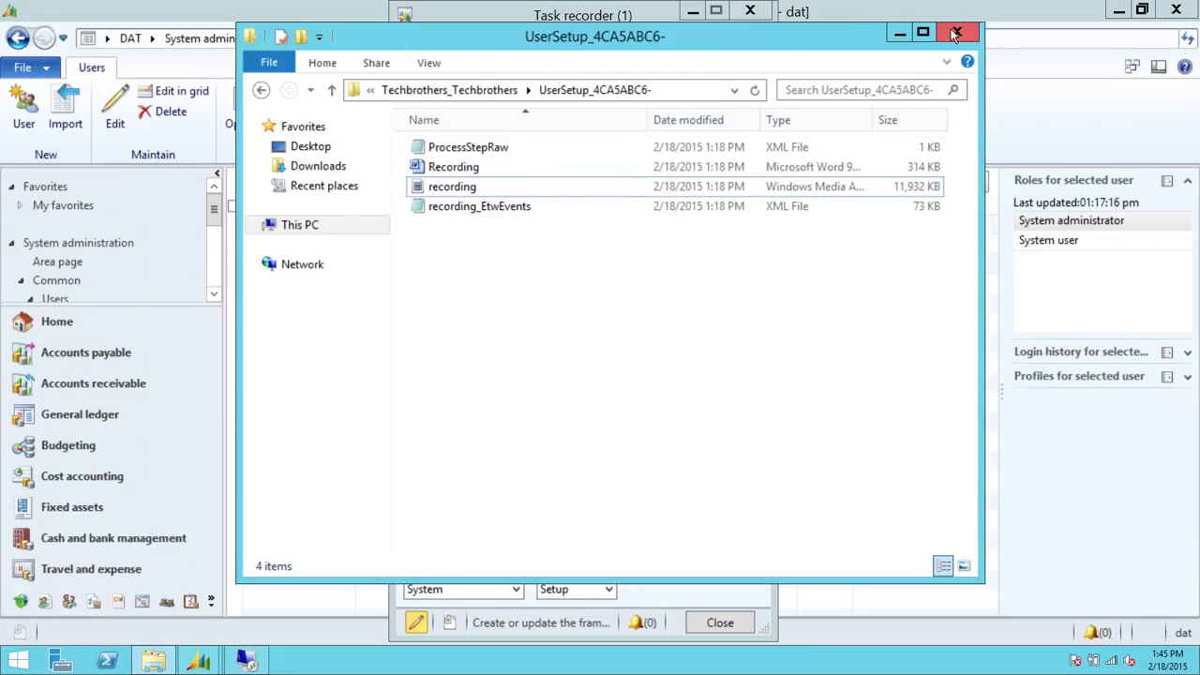
key(alt+F4)
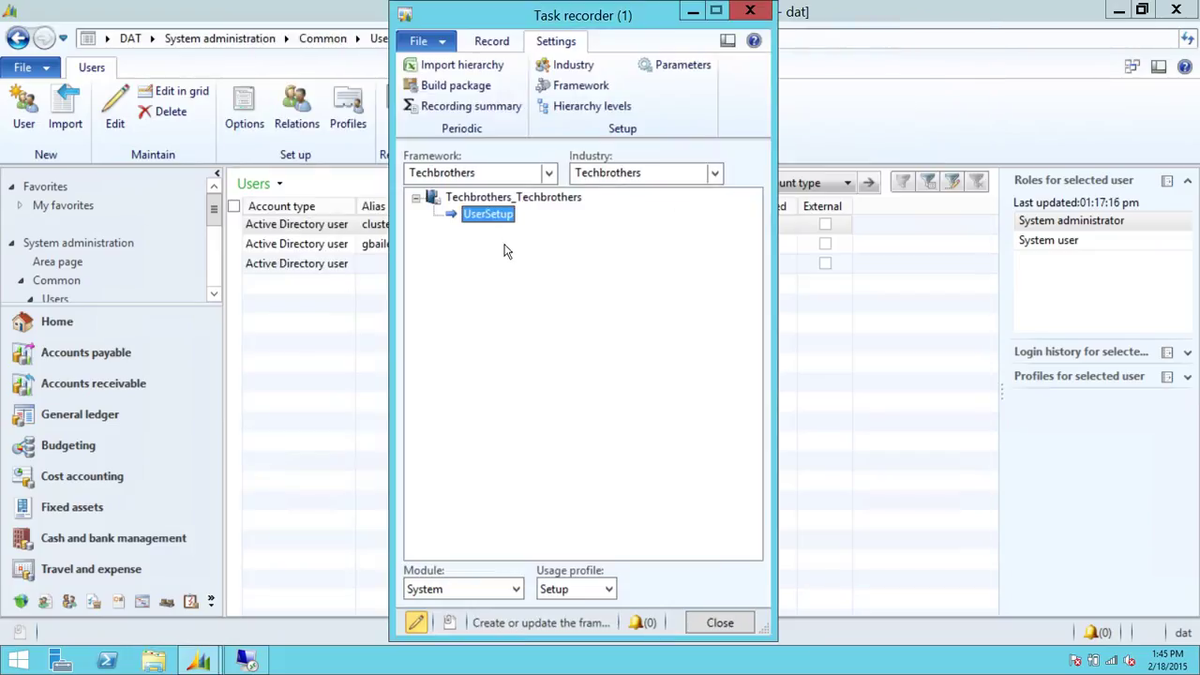
Step: Build the package for the Techbrothers framework and industry as a batch process
click(494, 43)
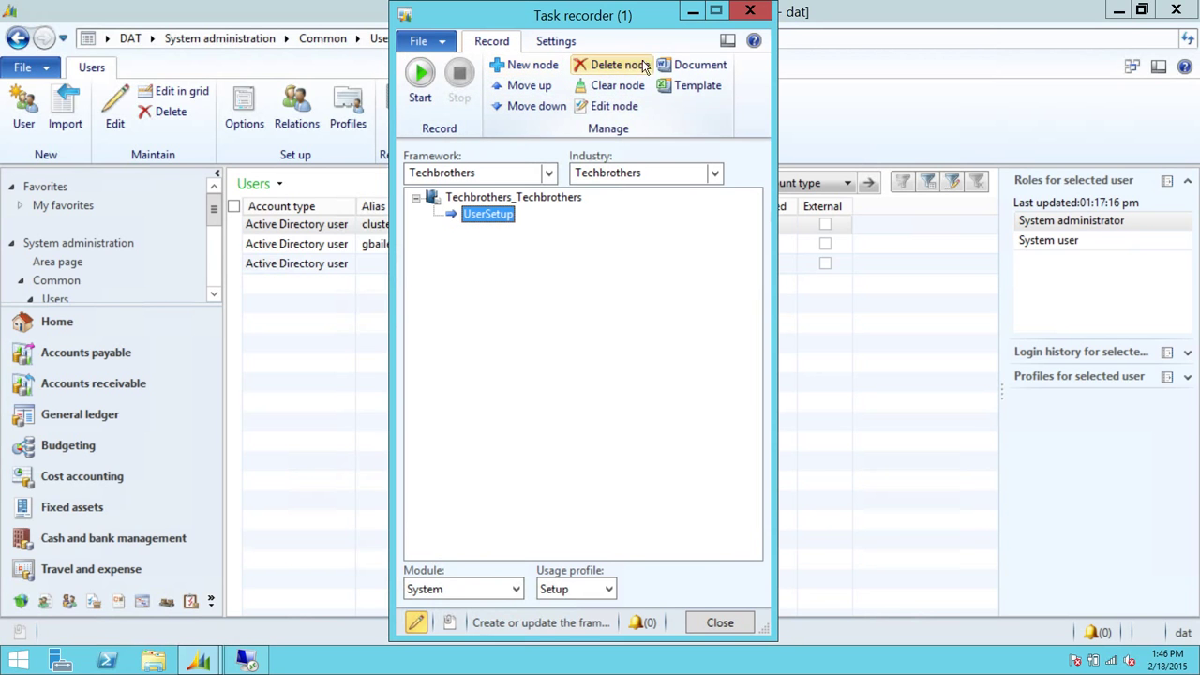
click(557, 43)
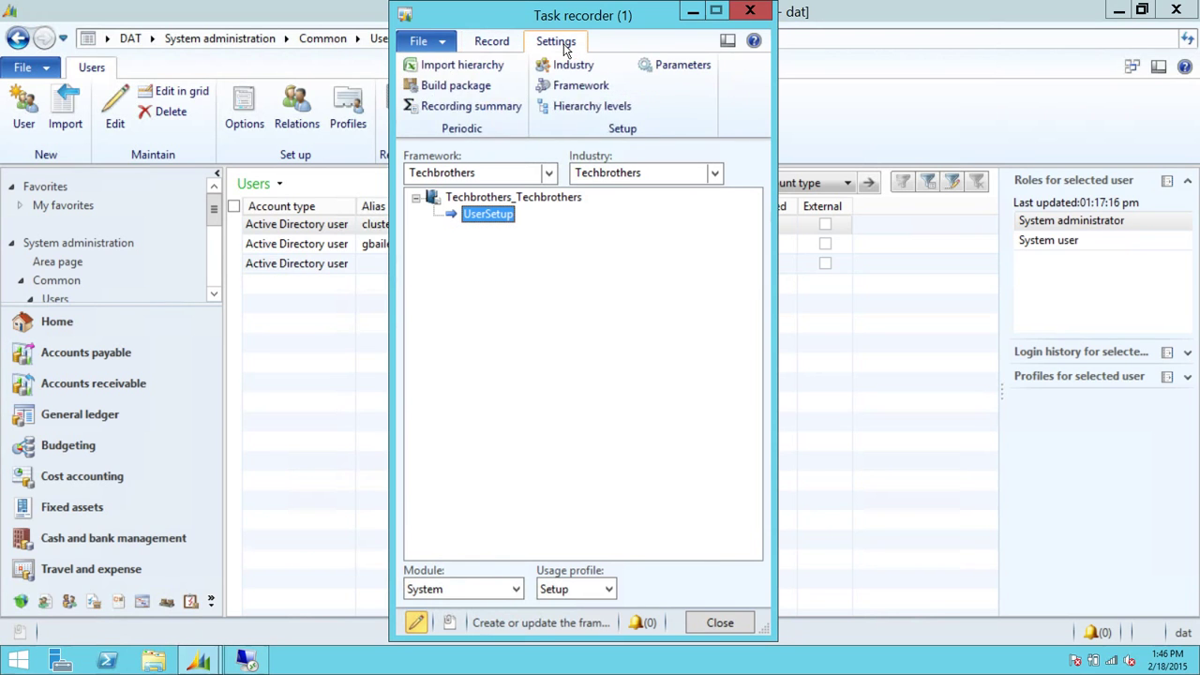
click(467, 89)
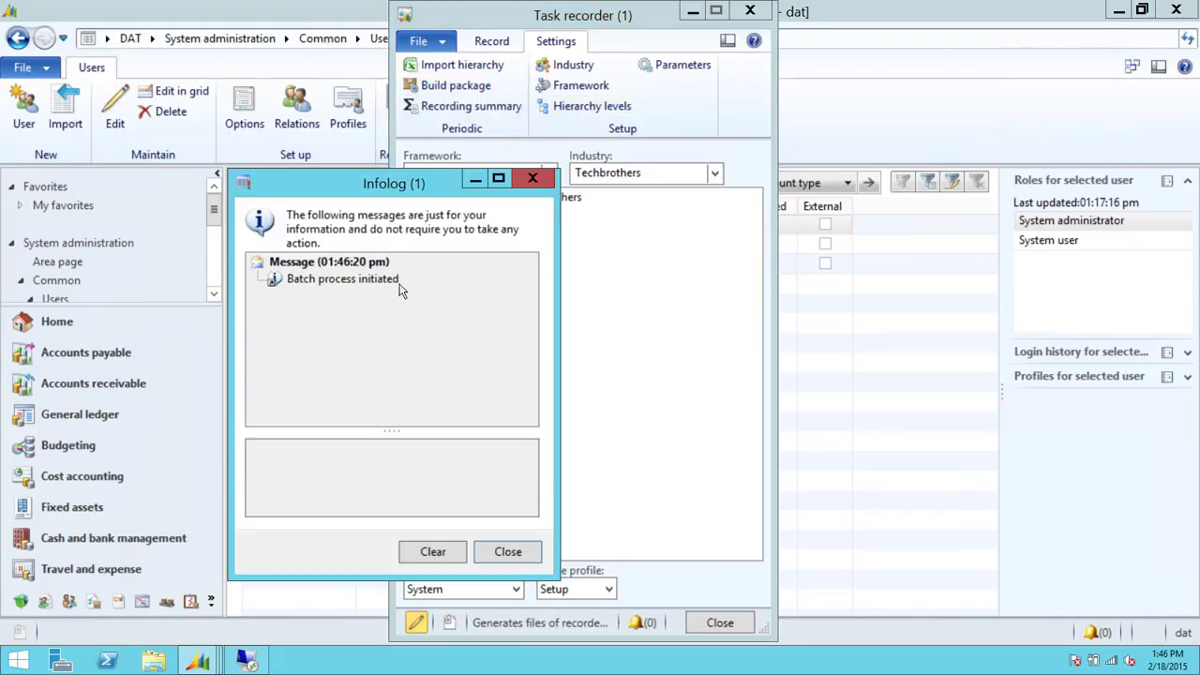
click(507, 553)
Step: Minimize the Task recorder and open the Batch jobs inquiry in System administration
click(694, 12)
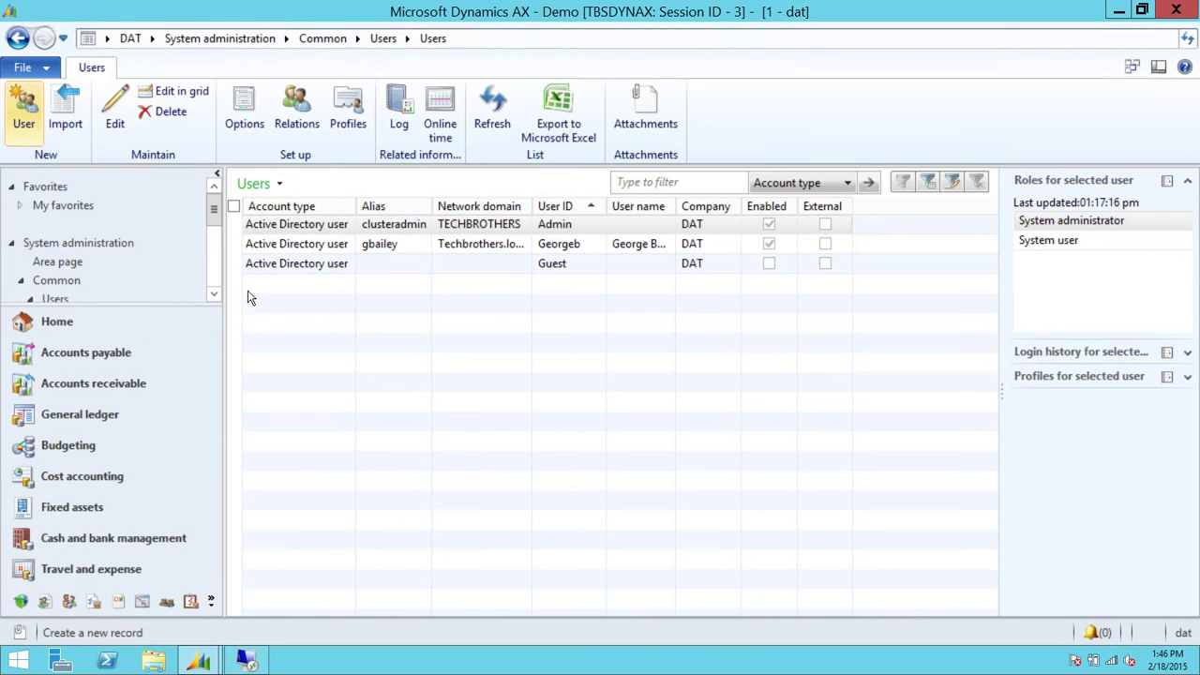
click(211, 601)
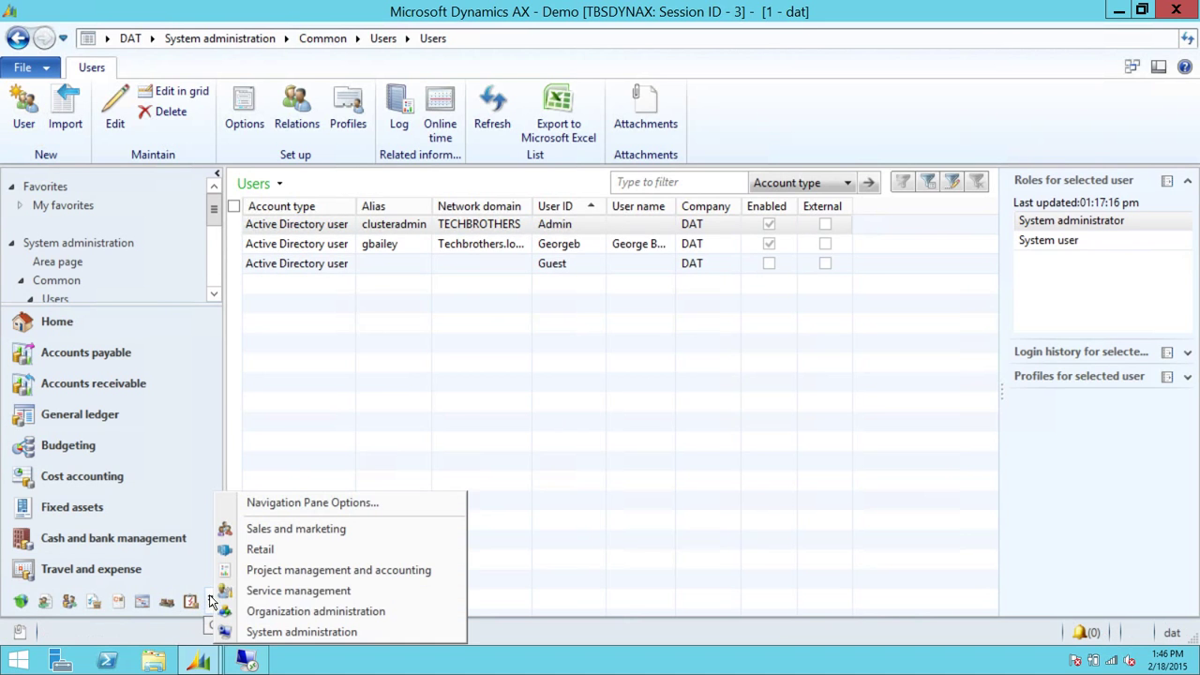
click(320, 633)
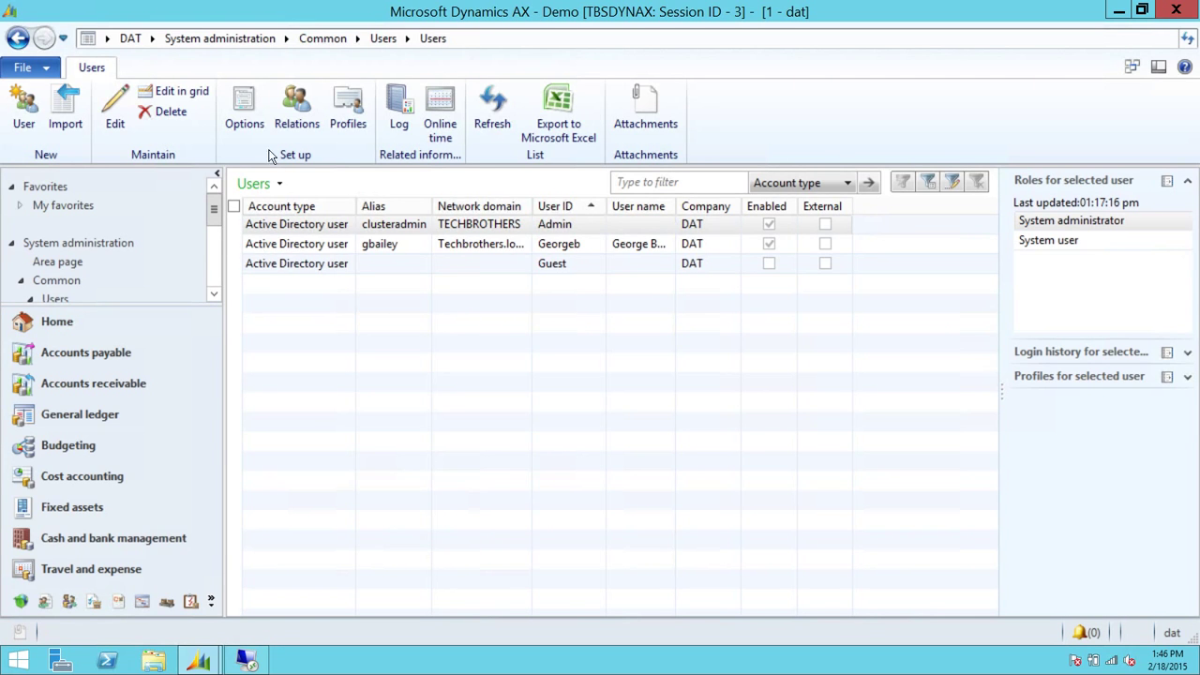
click(264, 40)
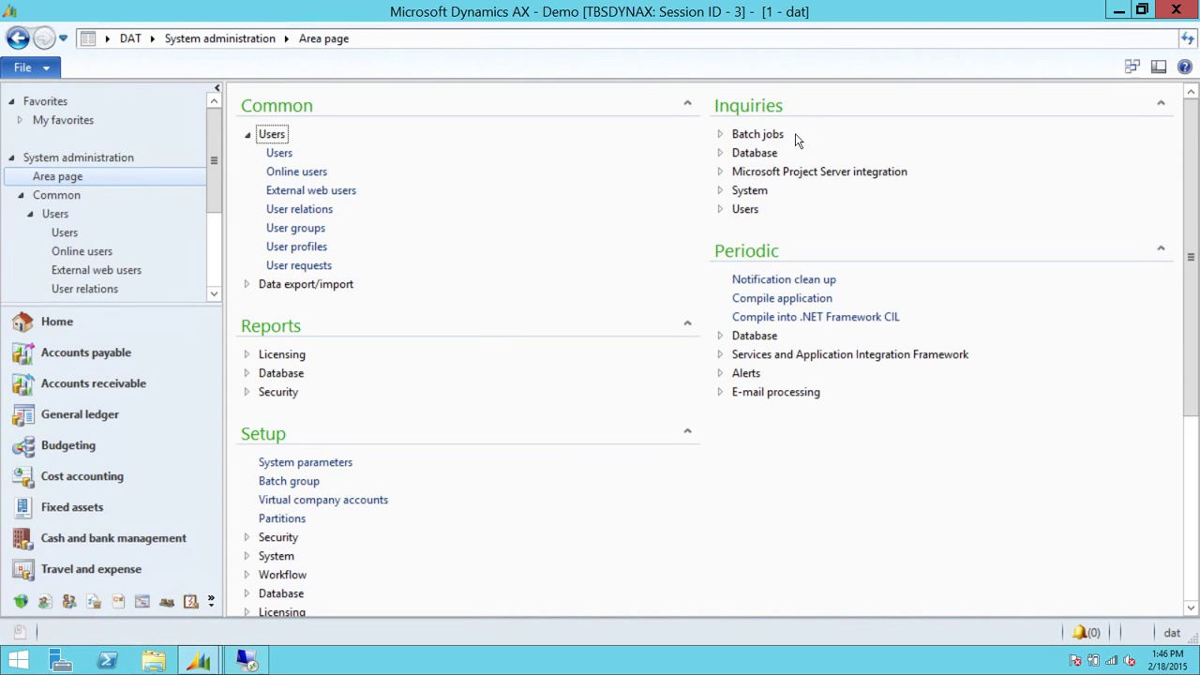
click(733, 137)
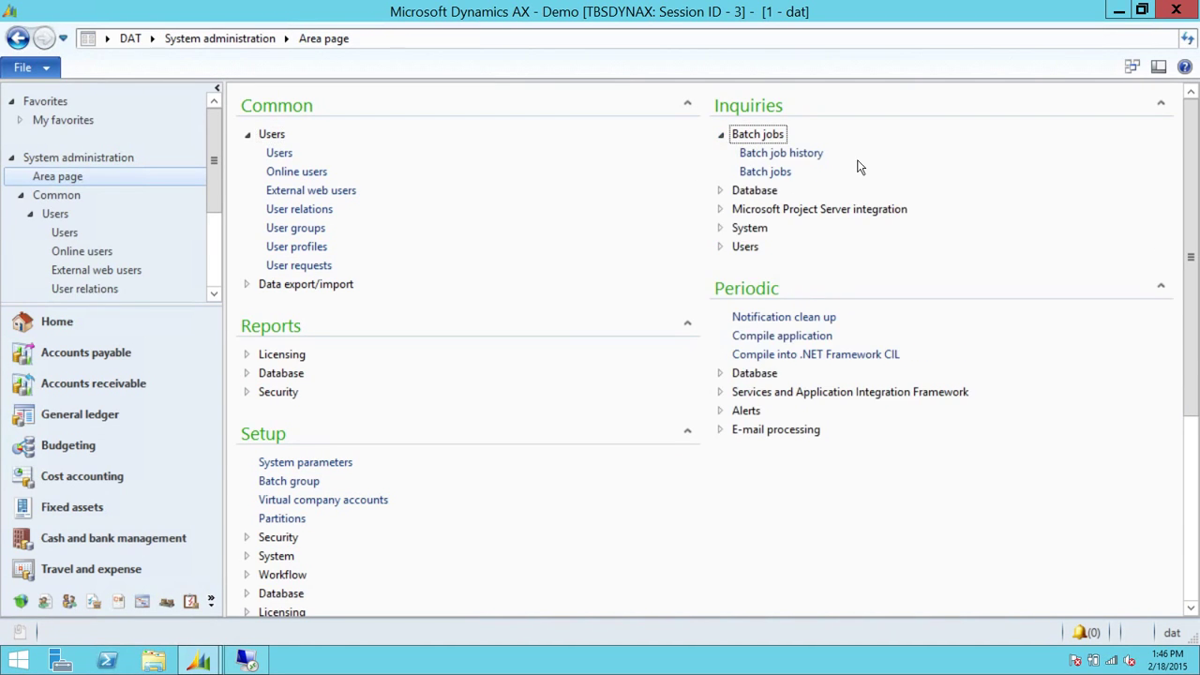
click(766, 172)
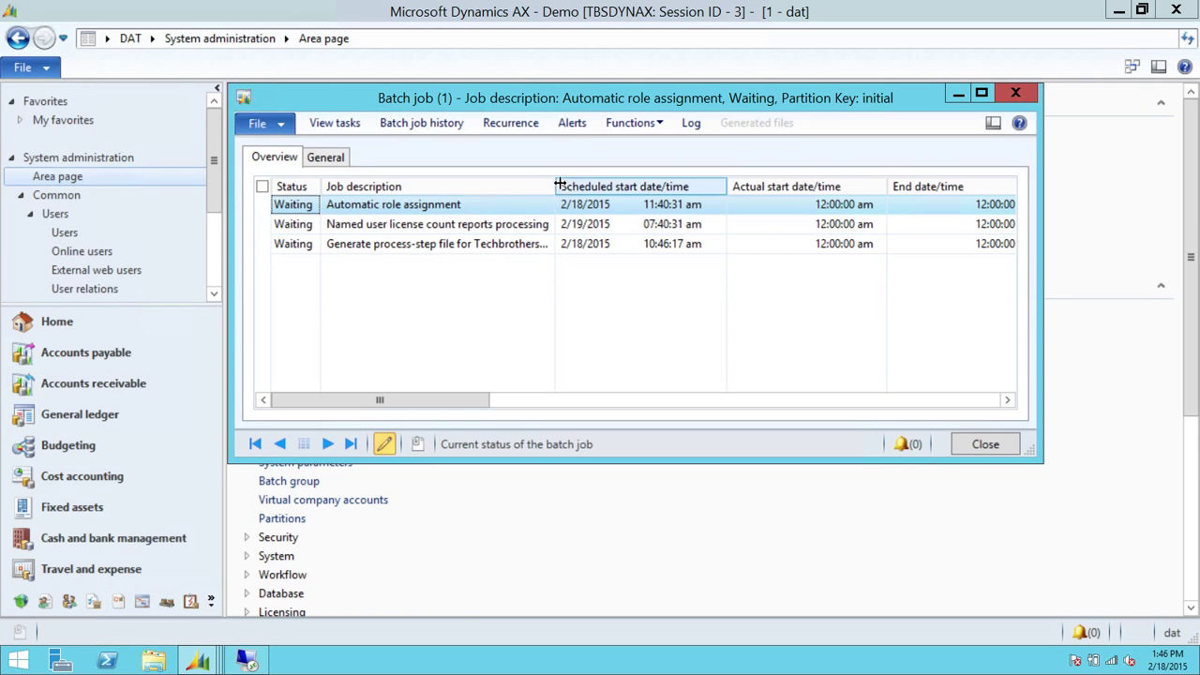
Step: Adjust the Job description column width to examine the batch jobs' full descriptions, statuses and scheduled start times
drag(615, 187, 677, 188)
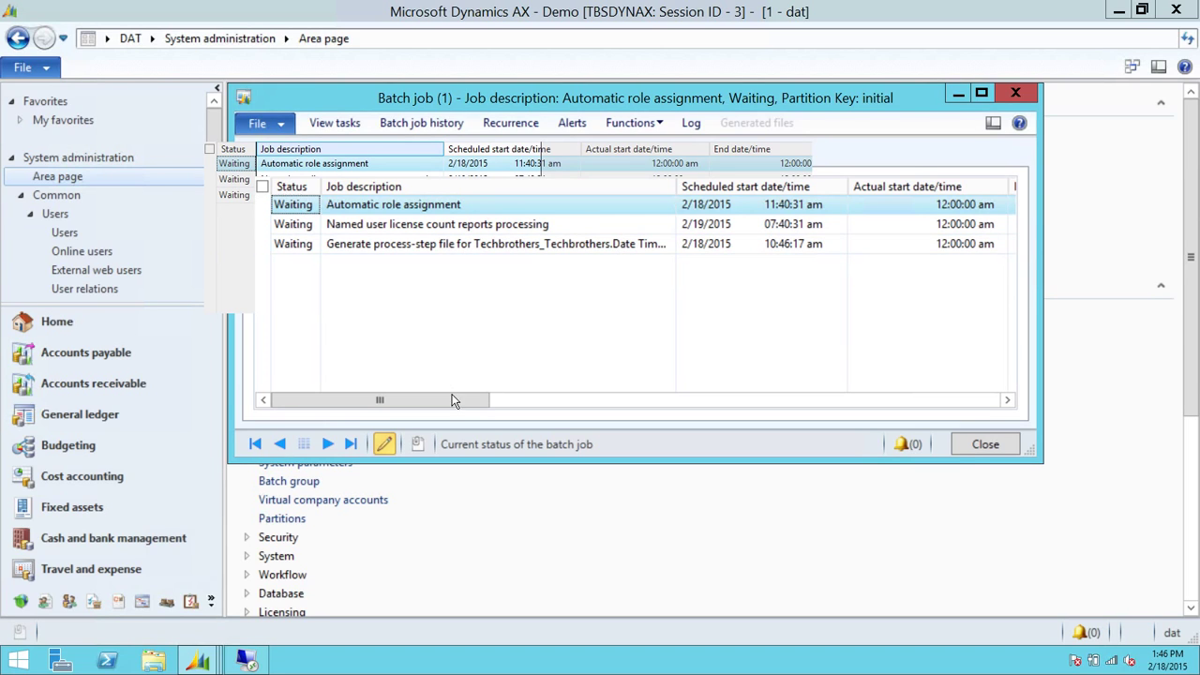
drag(455, 400, 528, 400)
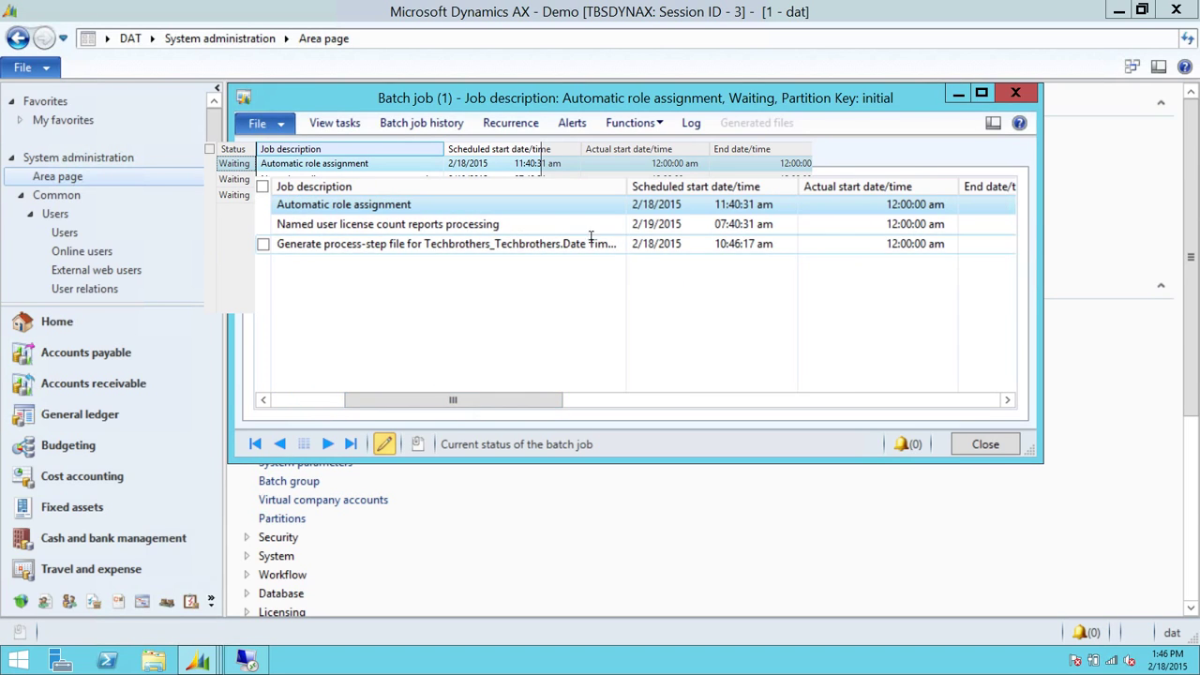
drag(469, 402, 349, 403)
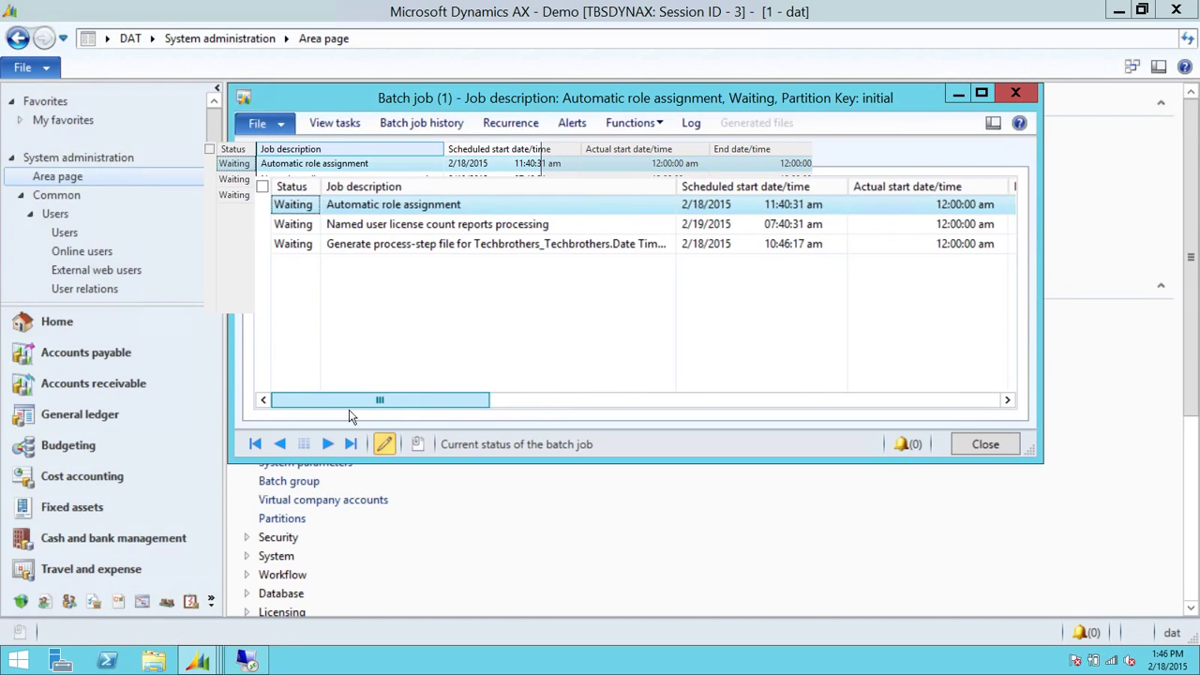
drag(664, 191, 472, 206)
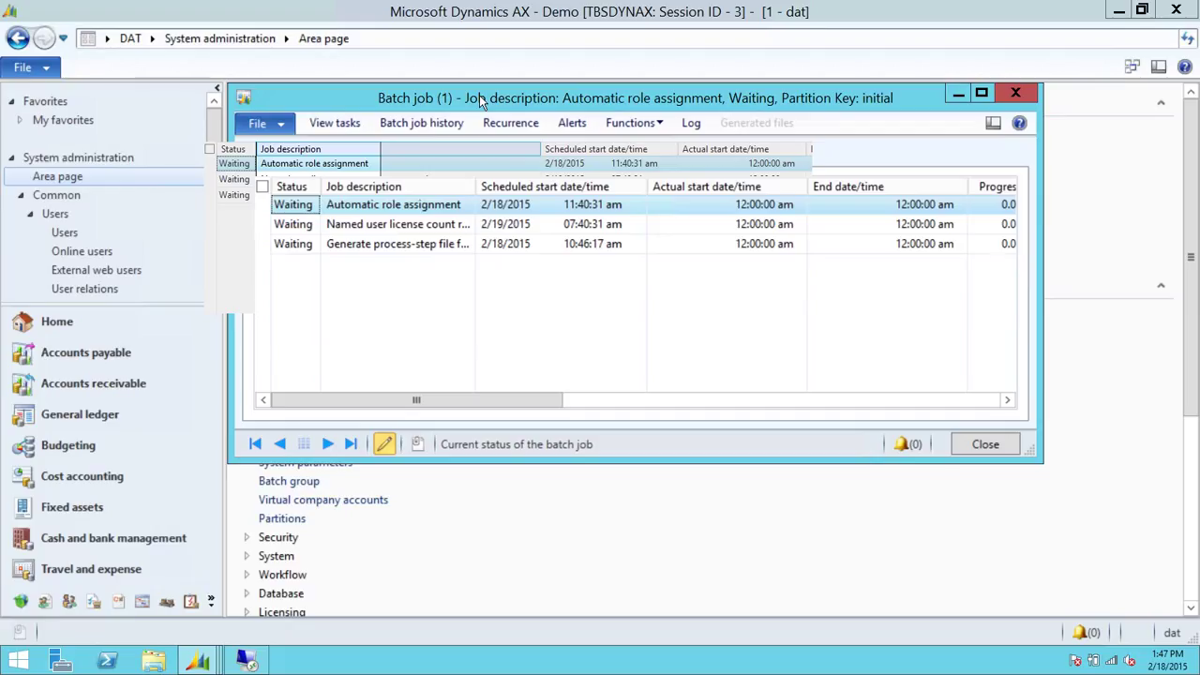
Step: Refresh the batch job list and dismiss the shortcut key notice so that it is not shown again
key(F5)
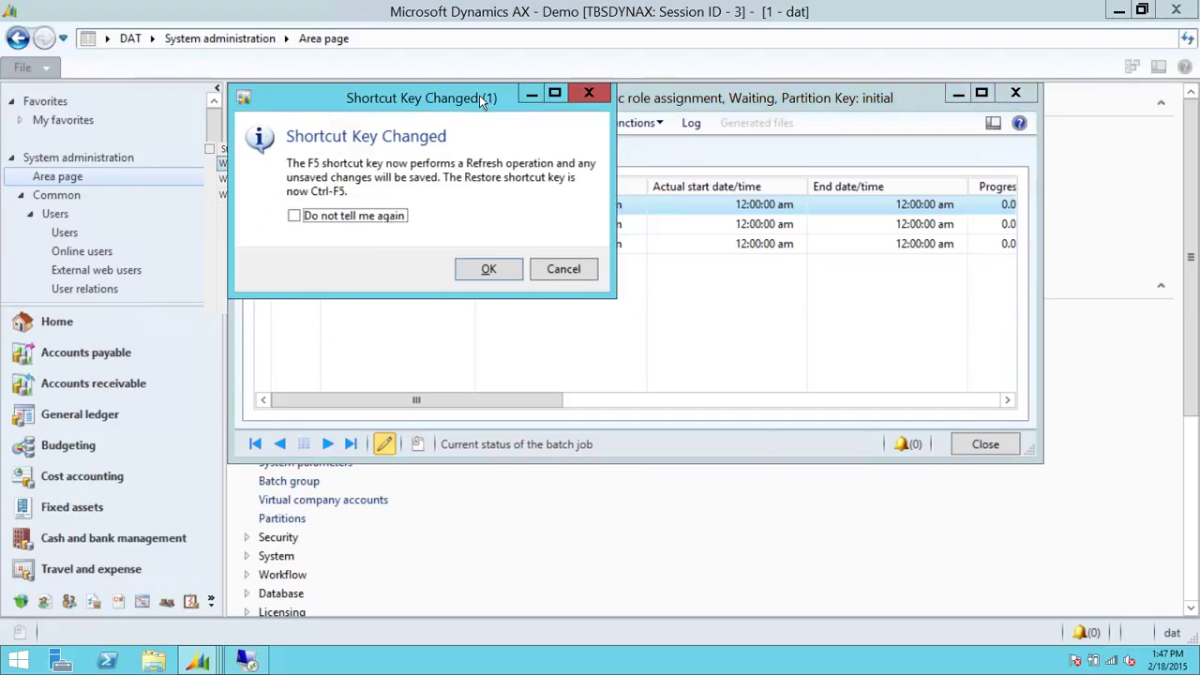
click(397, 223)
click(482, 270)
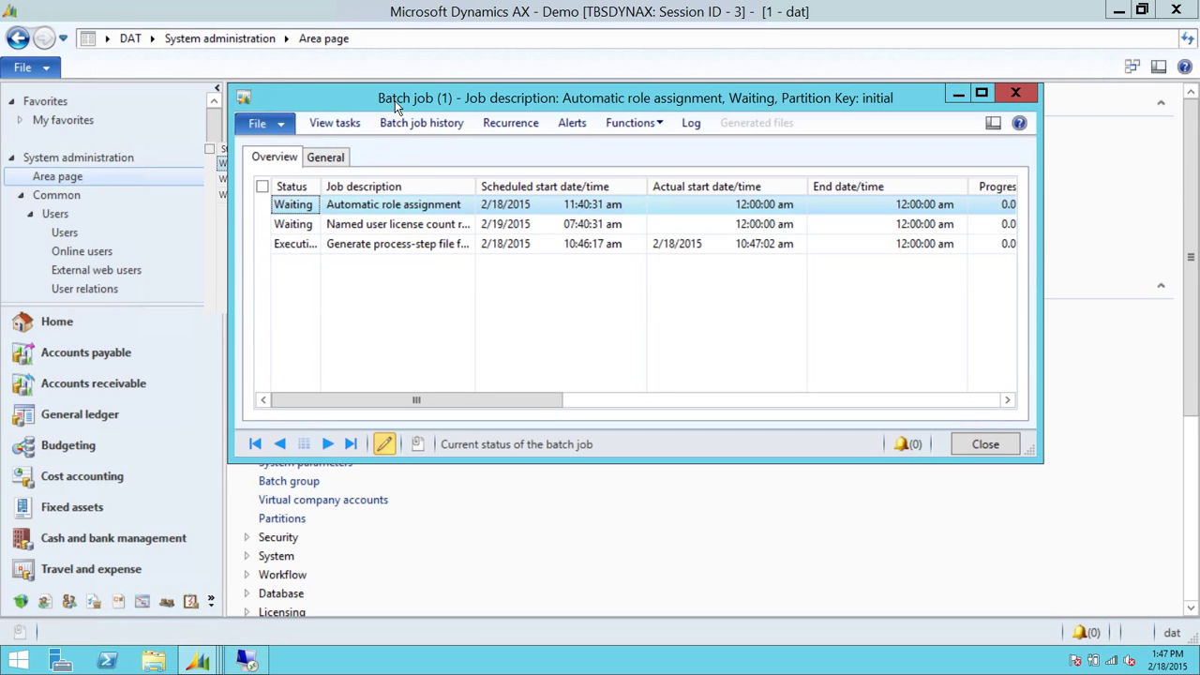
Step: Switch to File Explorer and examine the files in C:\DynamicsAX\Techbrothers_Techbrothers\UserSetup_4CA5ABC6-, widening the Name column to read the full file names
click(19, 661)
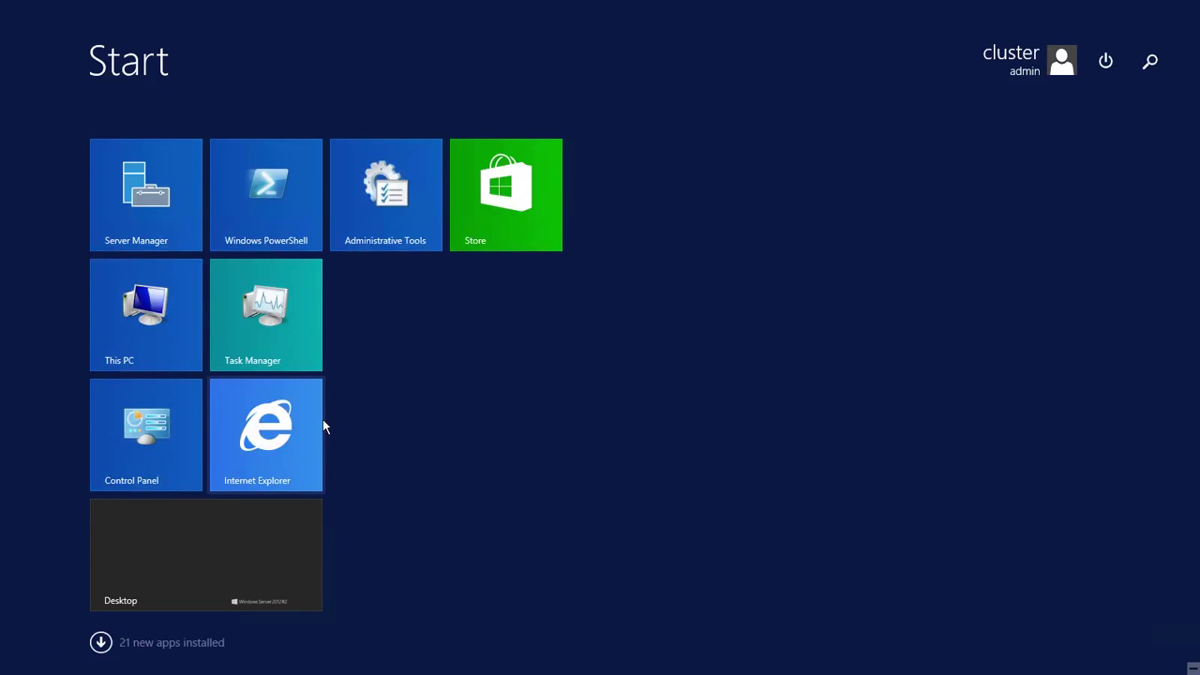
click(153, 328)
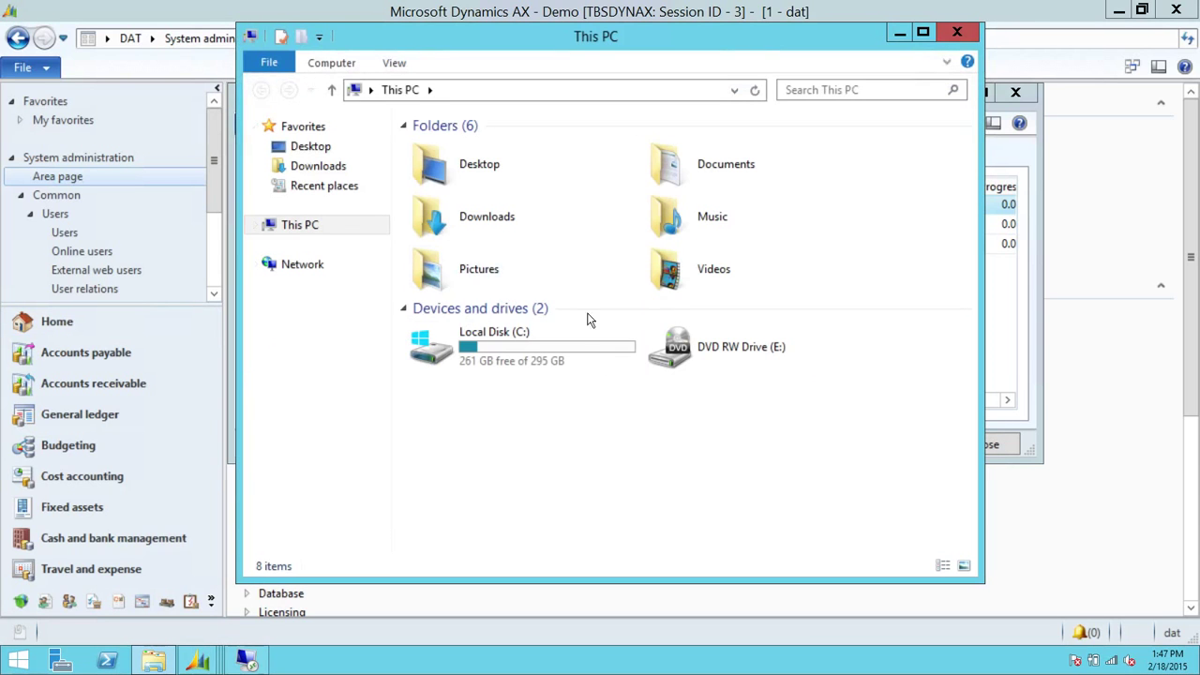
double_click(525, 345)
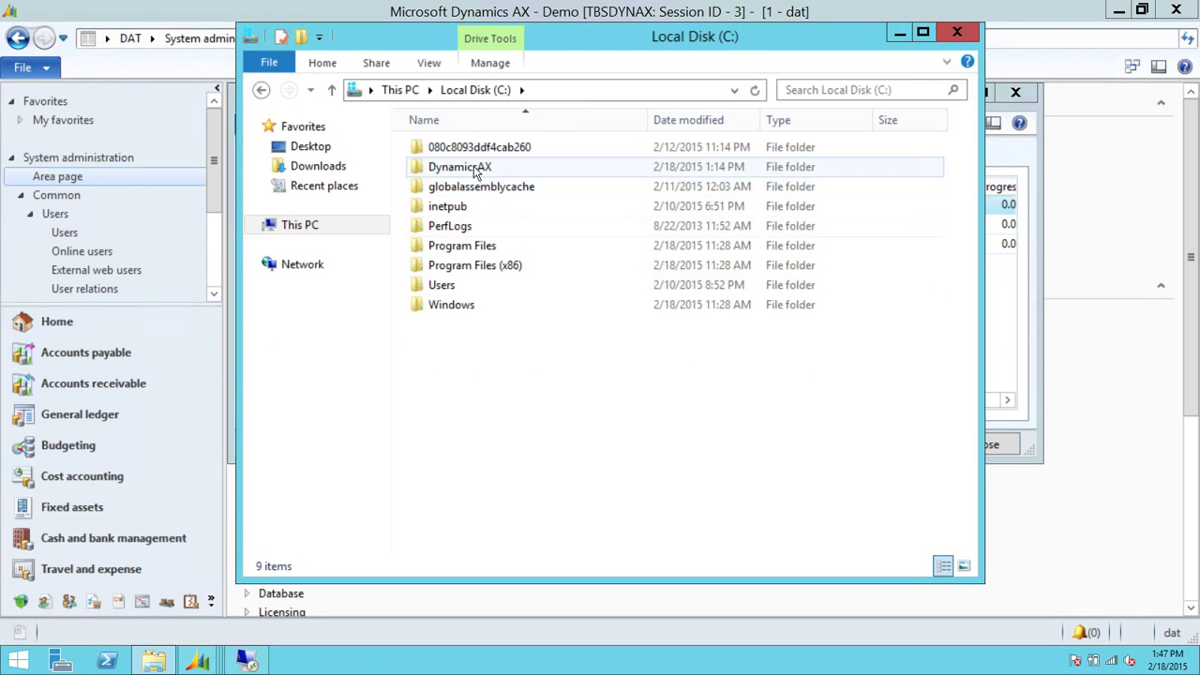
double_click(475, 168)
click(512, 208)
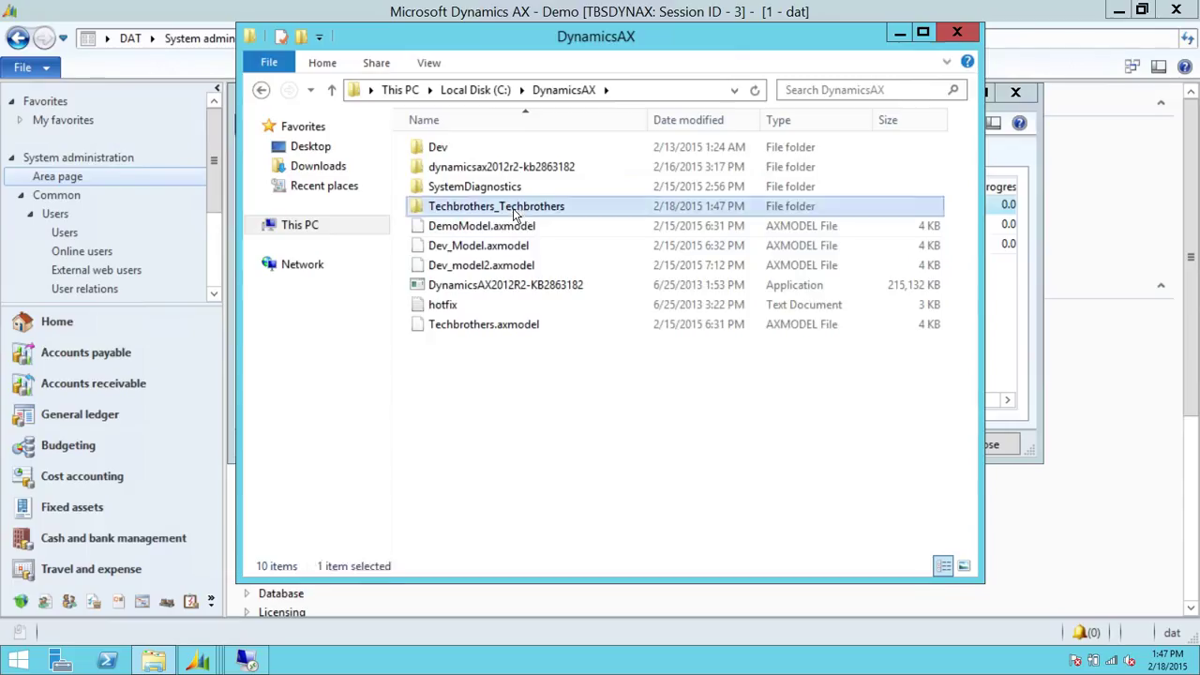
double_click(513, 208)
double_click(511, 150)
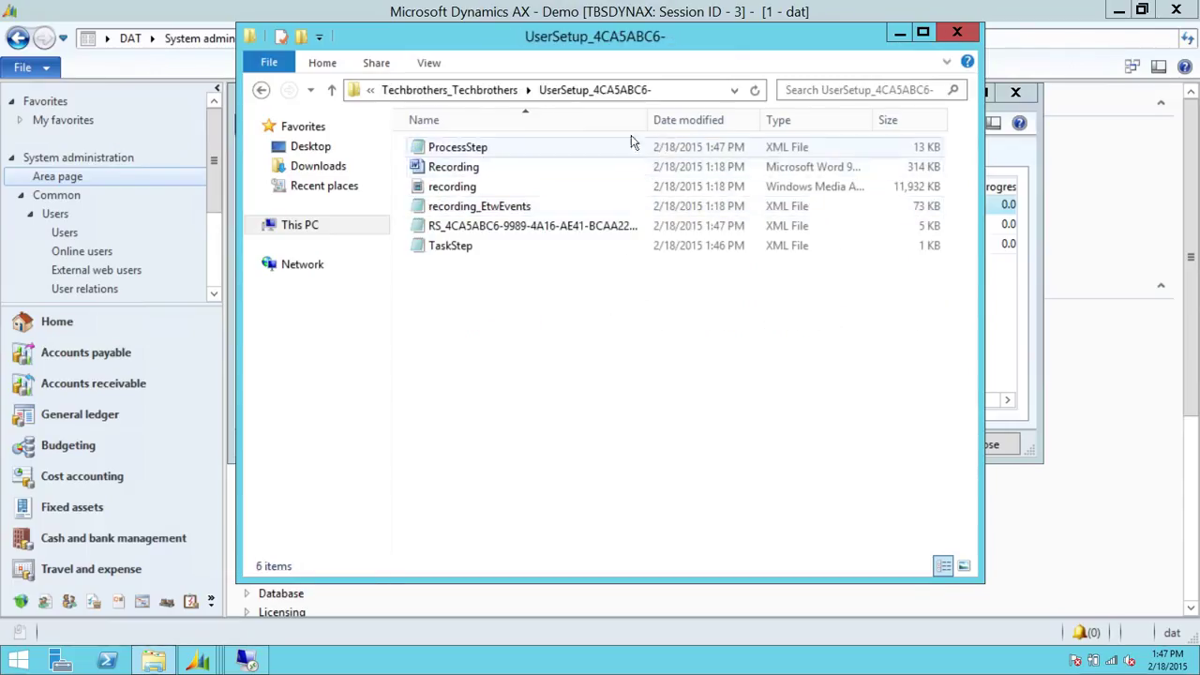
drag(647, 120, 736, 120)
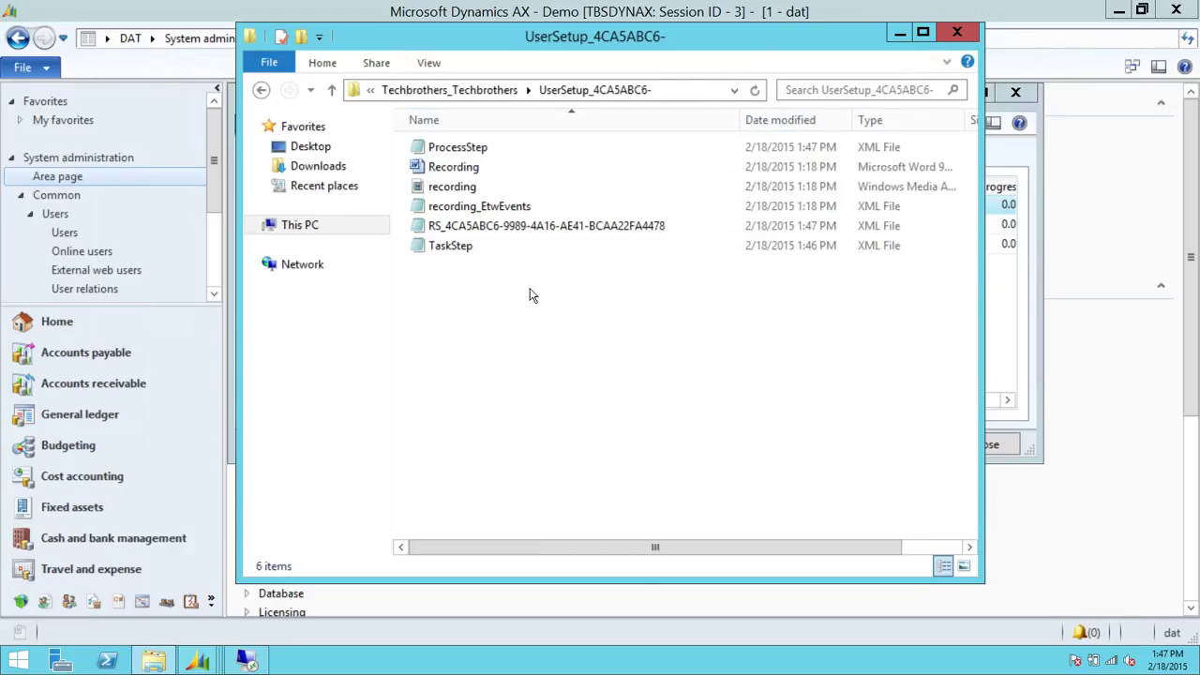
Step: Check the DynamicsAX folder and the XML files in its Techbrothers_Techbrothers subfolder, closing by minimizing File Explorer
click(262, 91)
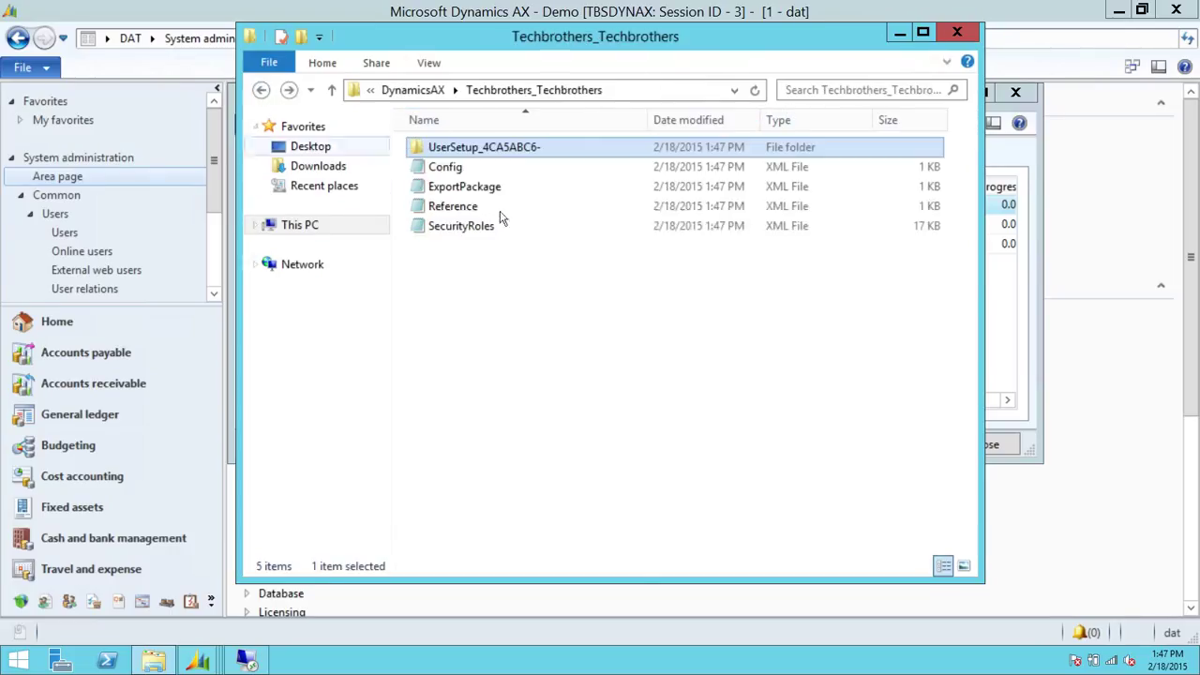
click(261, 90)
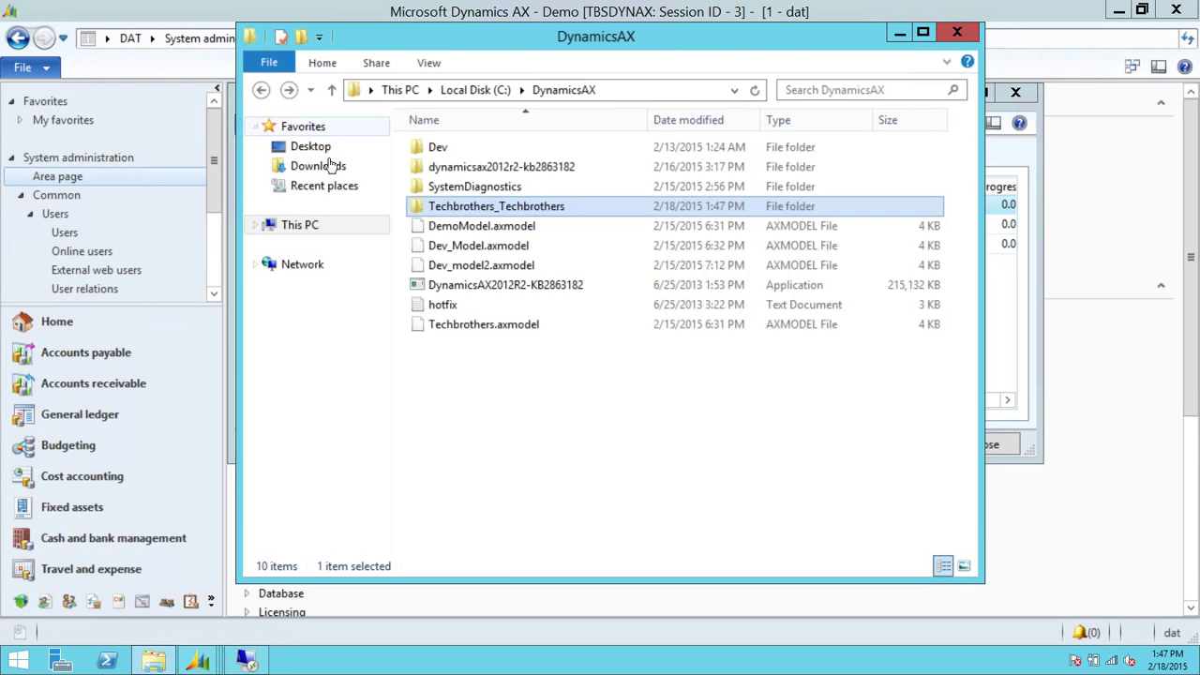
double_click(558, 208)
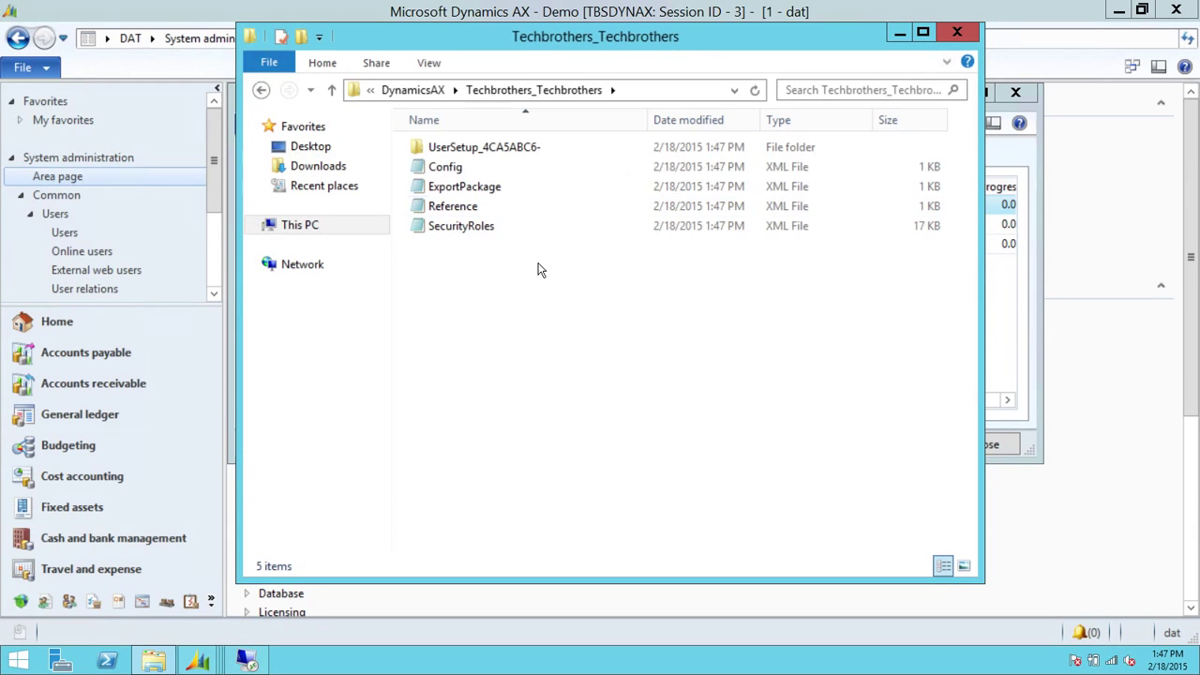
click(901, 39)
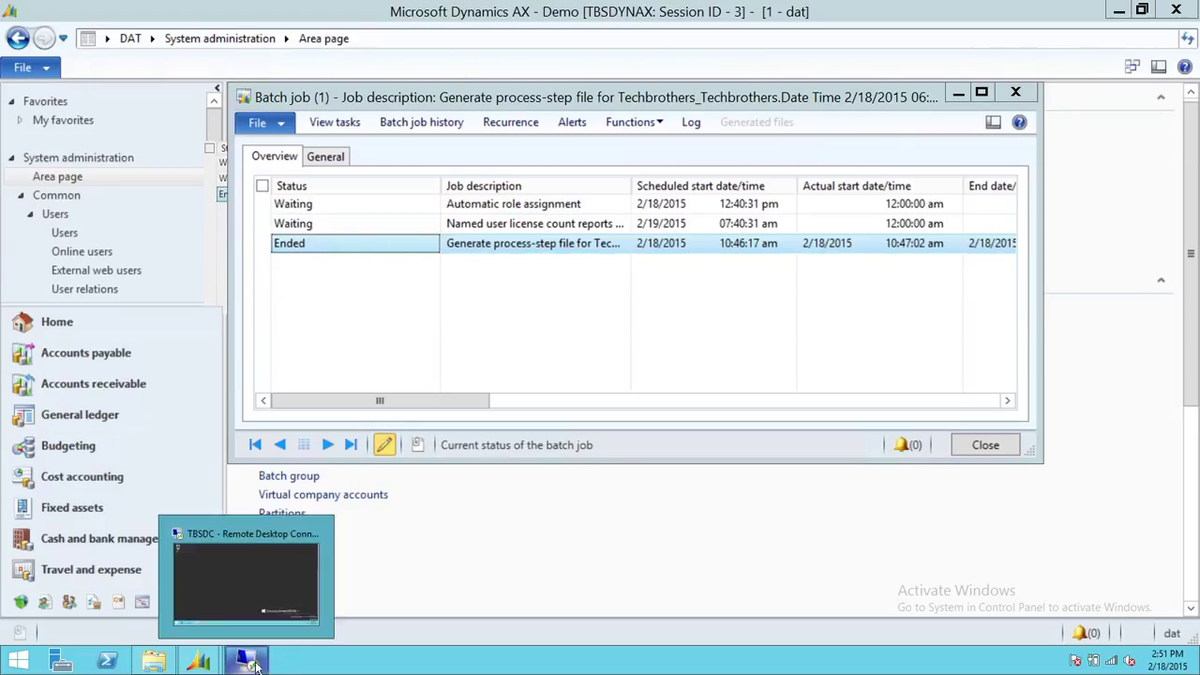
Step: Return to File Explorer and select the package file Techbrothers_Techbrothers_201502181847.axbpm in C:\DynamicsAX, widening the Name column
click(154, 661)
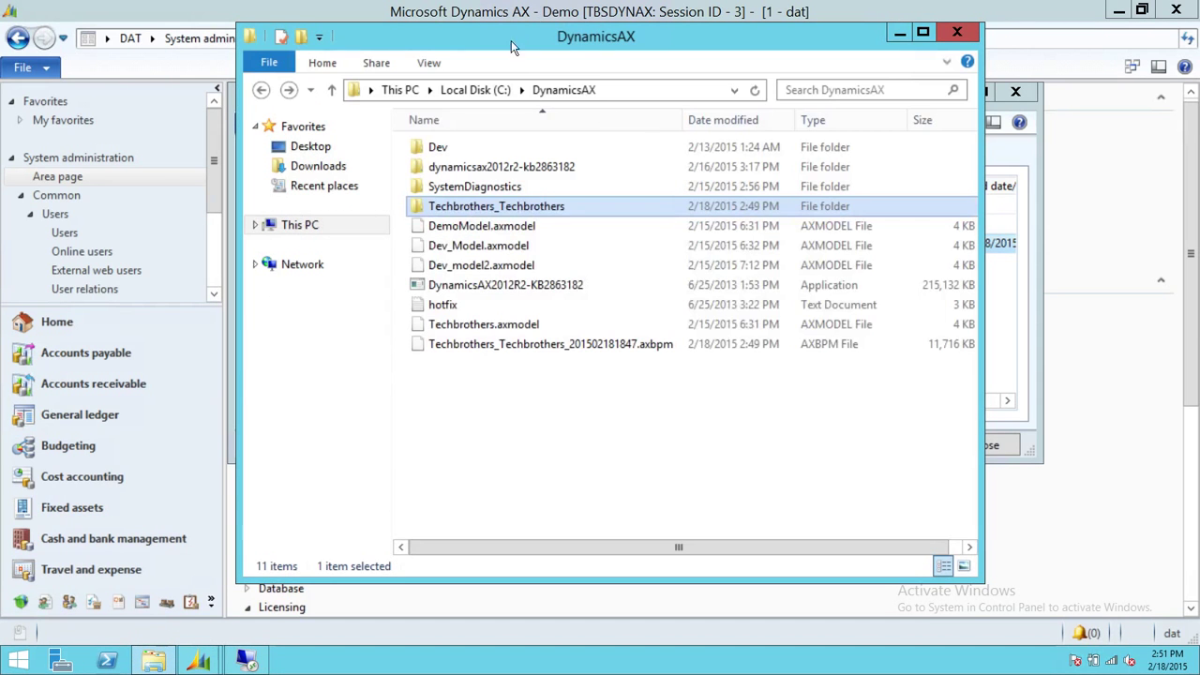
click(450, 91)
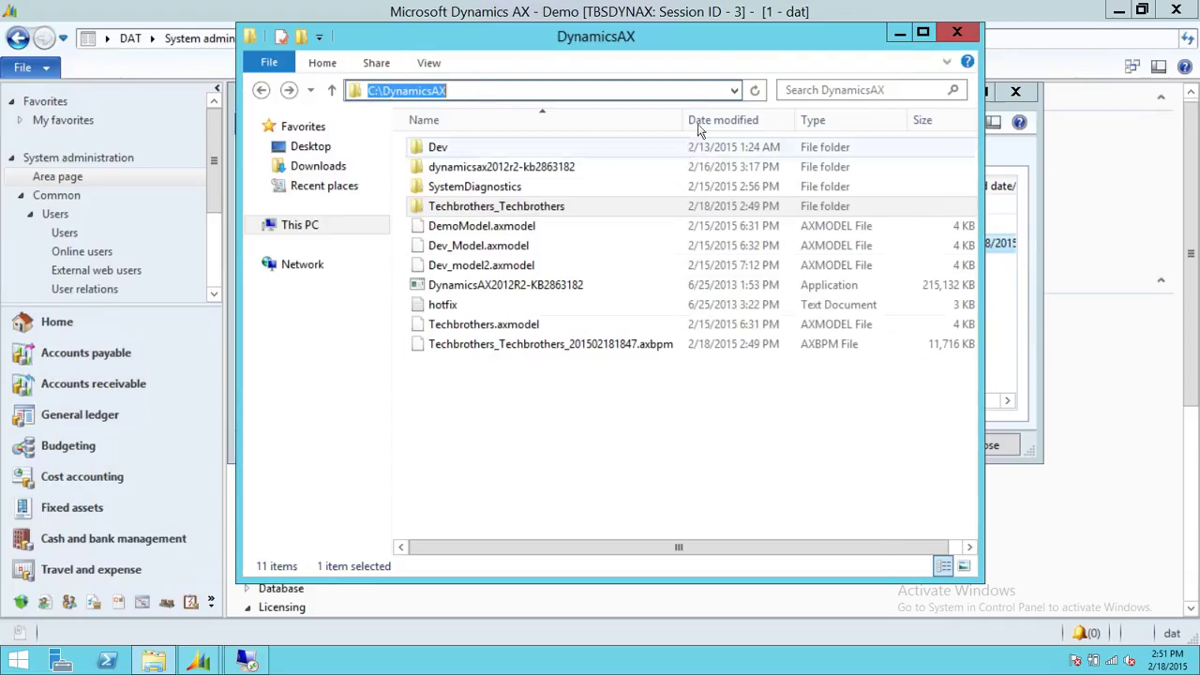
drag(684, 120, 749, 120)
click(631, 347)
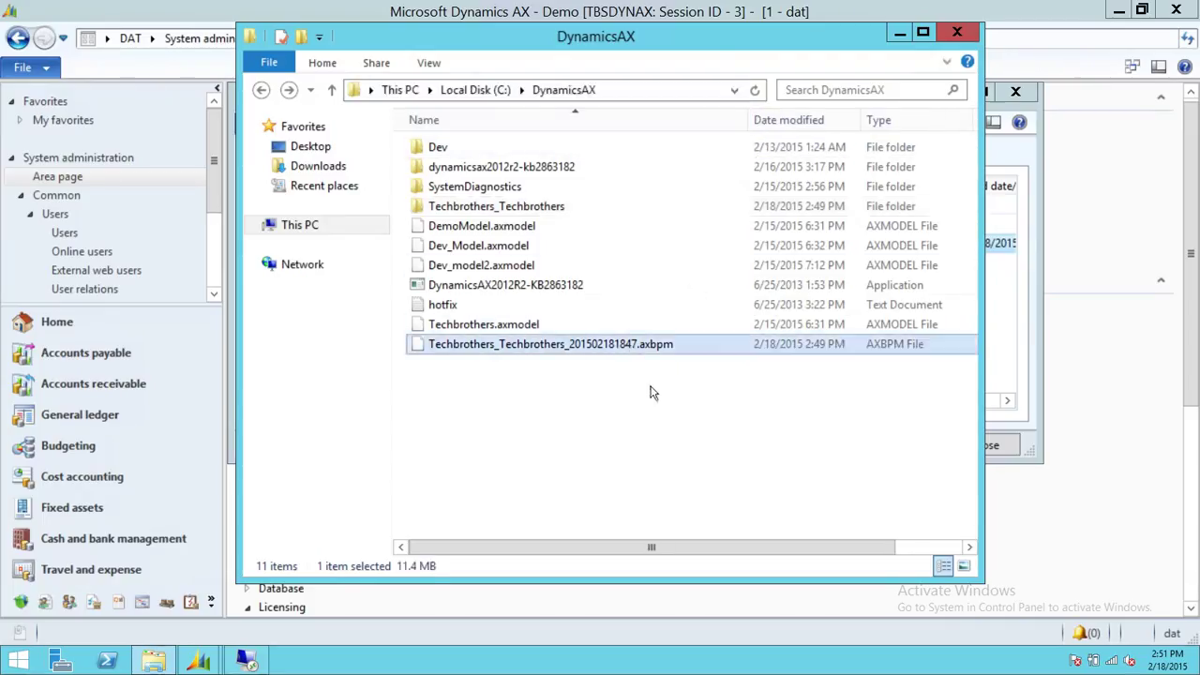